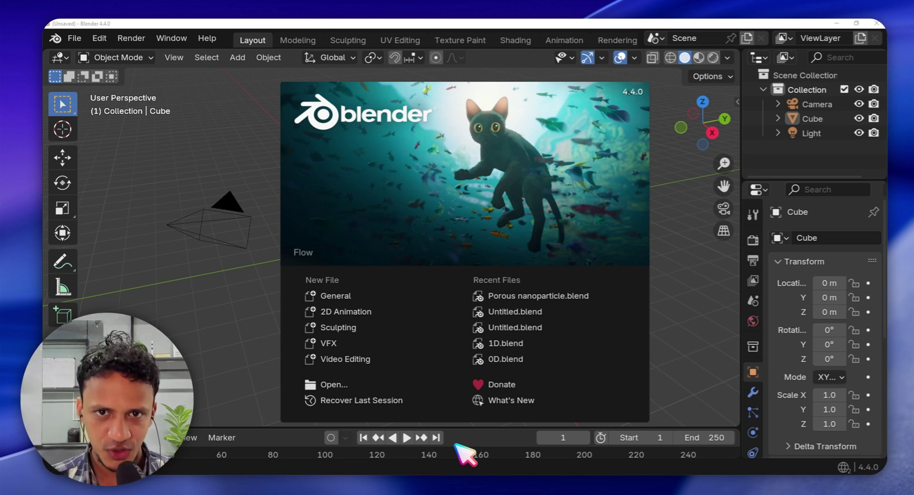
Close the splash screen to reveal the default cube, camera and light
{"action": "left_click", "coordinate": [221, 291]}
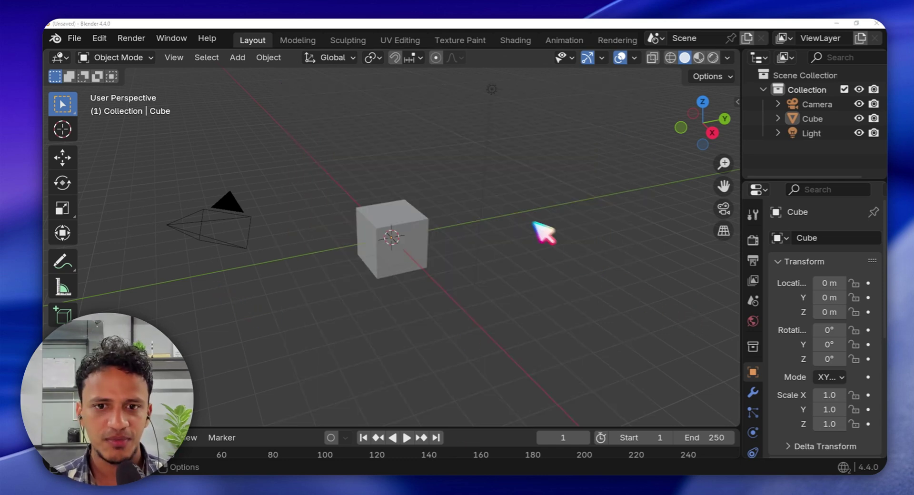
Select the default cube, light and camera together and delete all three
{"action": "left_click", "coordinate": [391, 256]}
{"action": "scroll", "coordinate": [486, 162], "scroll_direction": "down", "scroll_amount": 1}
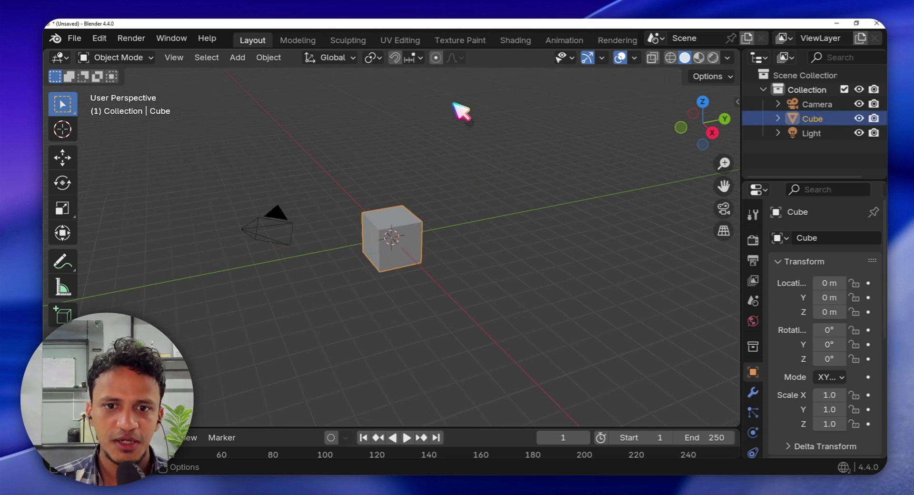
{"action": "mouse_move", "coordinate": [453, 103]}
{"action": "left_mouse_down"}
{"action": "mouse_move", "coordinate": [490, 138]}
{"action": "mouse_move", "coordinate": [481, 127]}
{"action": "left_mouse_up"}
{"action": "scroll", "coordinate": [482, 127], "scroll_direction": "up", "scroll_amount": 2}
{"action": "scroll", "coordinate": [503, 102], "scroll_direction": "down", "scroll_amount": 1}
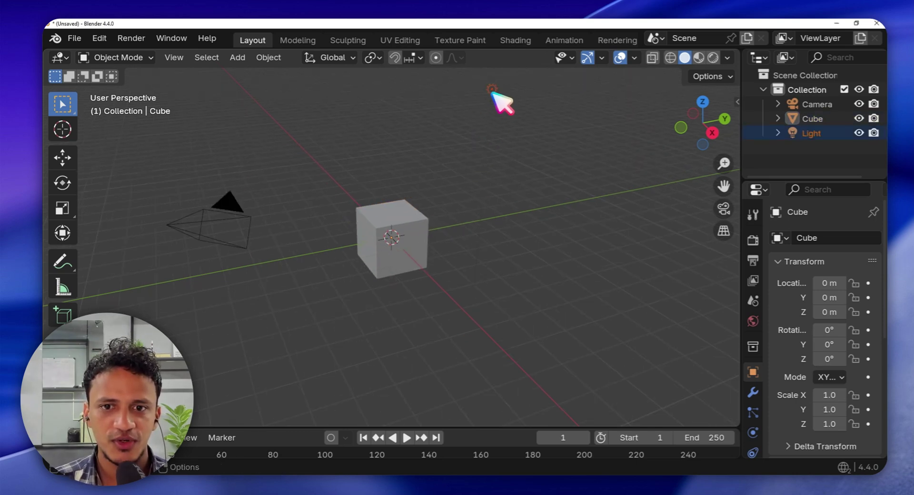
{"action": "left_click", "coordinate": [233, 203]}
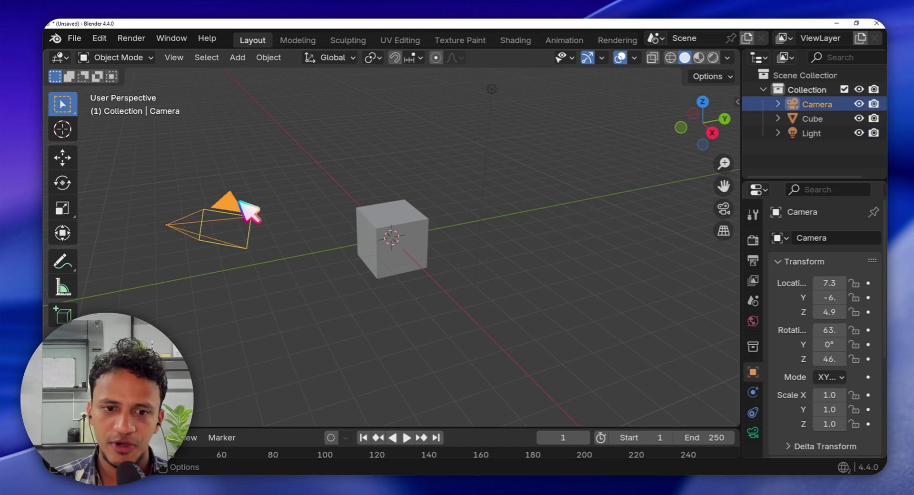
{"action": "scroll", "coordinate": [252, 211], "scroll_direction": "down", "scroll_amount": 3}
{"action": "middle_click_drag", "start_coordinate": [255, 210], "coordinate": [329, 229]}
{"action": "left_click_drag", "start_coordinate": [298, 114], "coordinate": [467, 243]}
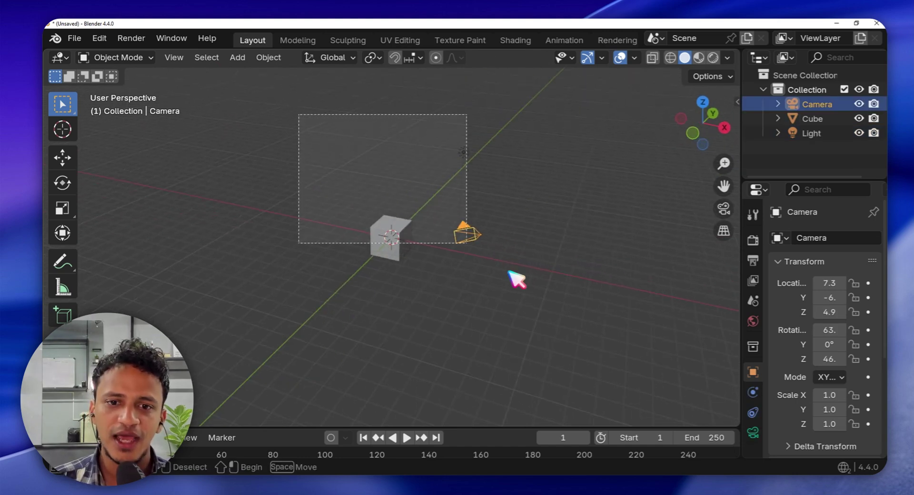
{"action": "left_click_drag", "start_coordinate": [509, 273], "coordinate": [476, 271], "text": "shift"}
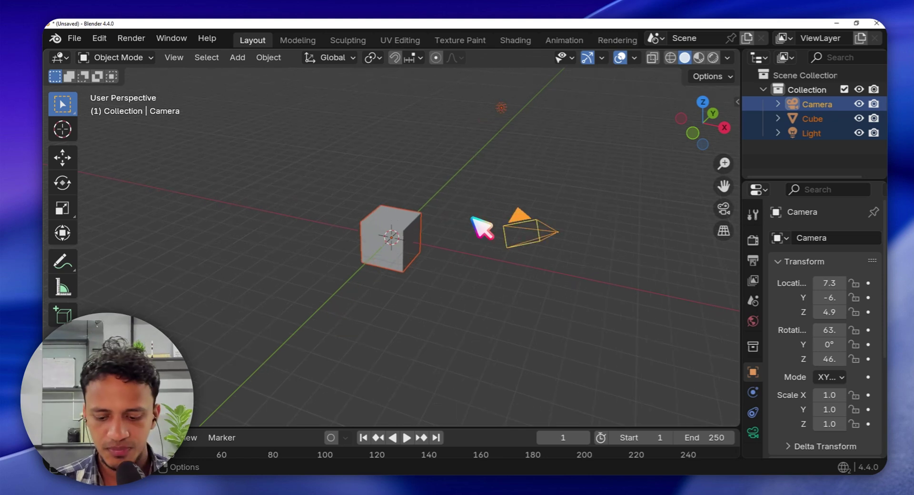
{"action": "key", "text": "Delete"}
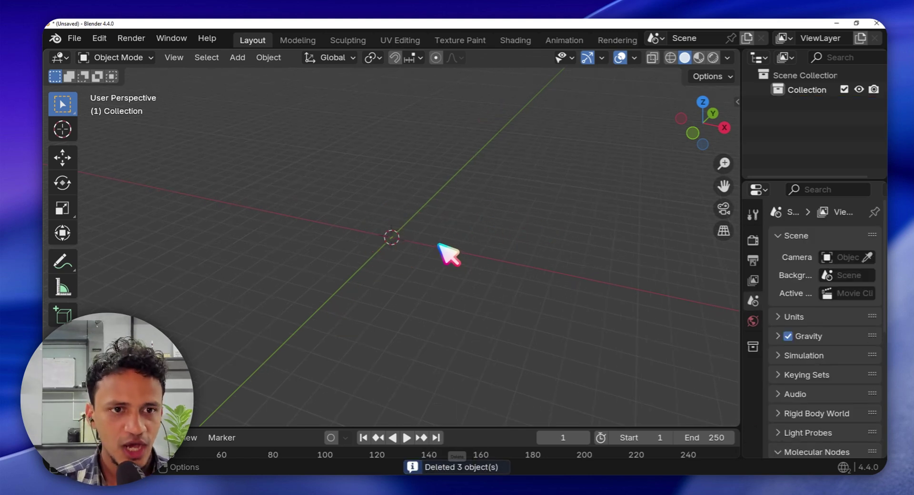
Add a cube mesh at the world origin from the Add > Mesh menu
{"action": "left_click", "coordinate": [238, 57]}
{"action": "mouse_move", "coordinate": [238, 72]}
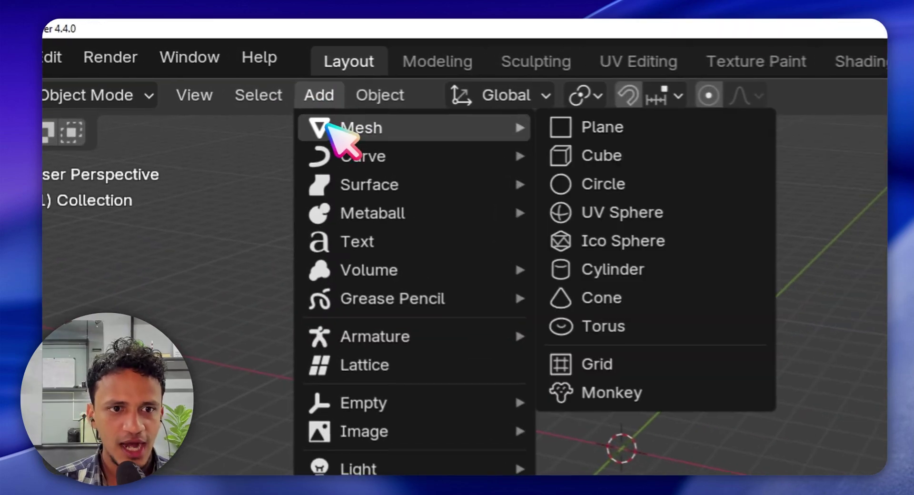
{"action": "left_click", "coordinate": [379, 88]}
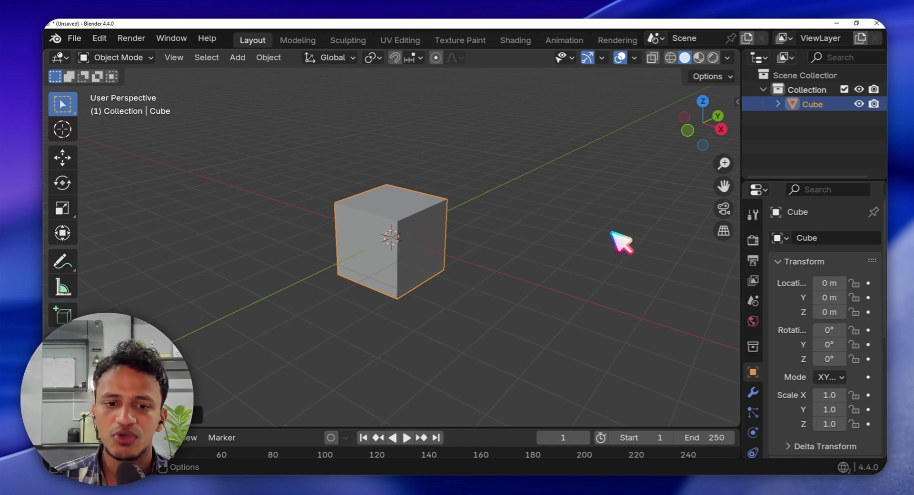
Orbit around the new cube and try scaling it by 2
{"action": "middle_click_drag", "start_coordinate": [559, 220], "coordinate": [396, 278]}
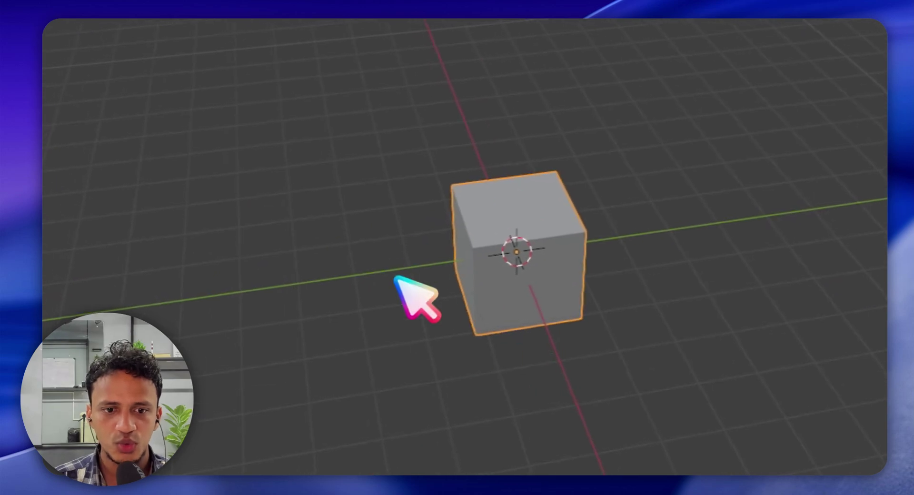
{"action": "key", "text": "s"}
{"action": "key", "text": "2"}
{"action": "key", "text": "Return"}
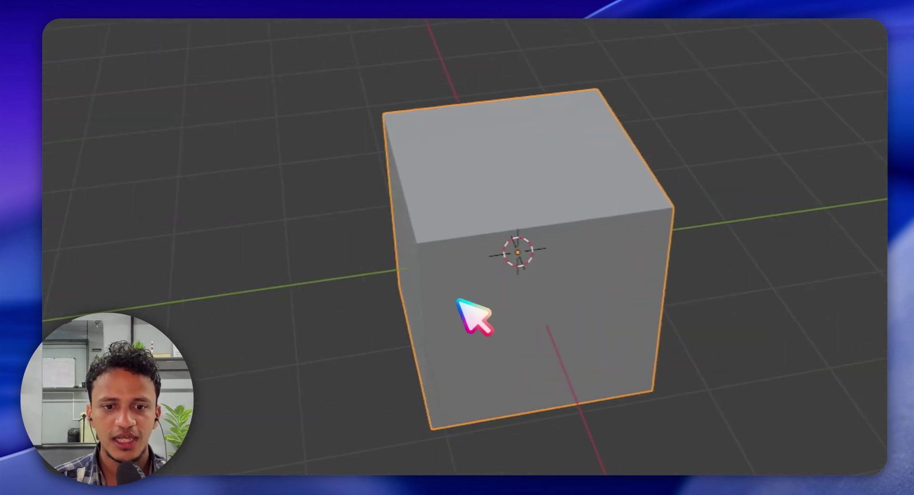
{"action": "middle_click_drag", "start_coordinate": [461, 300], "coordinate": [536, 288]}
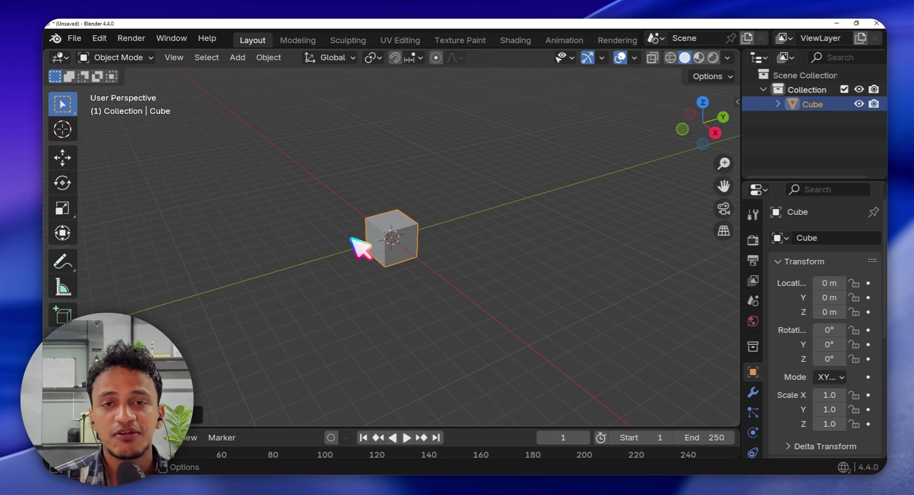
Cancel the cube resize so it keeps its original size, and widen the side panels
{"action": "key", "text": "s"}
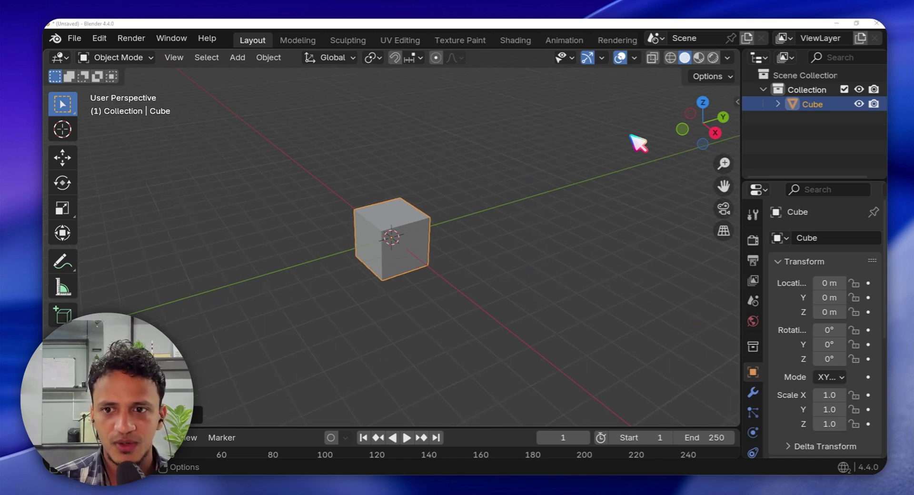
{"action": "right_click", "coordinate": [402, 248]}
{"action": "left_click_drag", "start_coordinate": [743, 367], "coordinate": [727, 387]}
Give the cube a new material with a cyan base colour, shown in Material Preview
{"action": "left_click", "coordinate": [724, 442]}
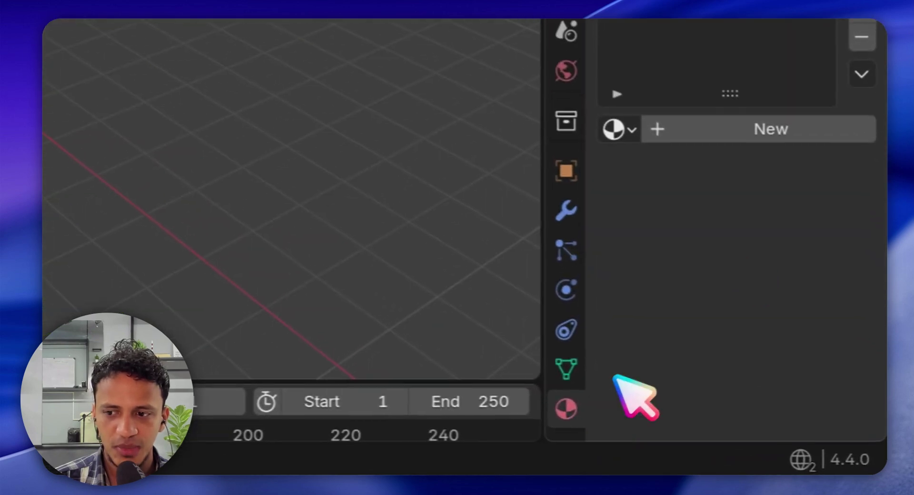
{"action": "left_click", "coordinate": [809, 134]}
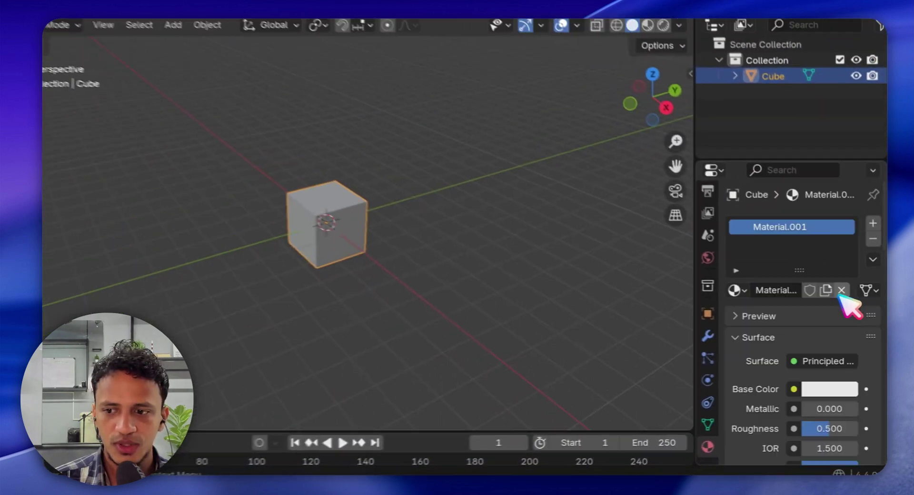
{"action": "left_click", "coordinate": [835, 389]}
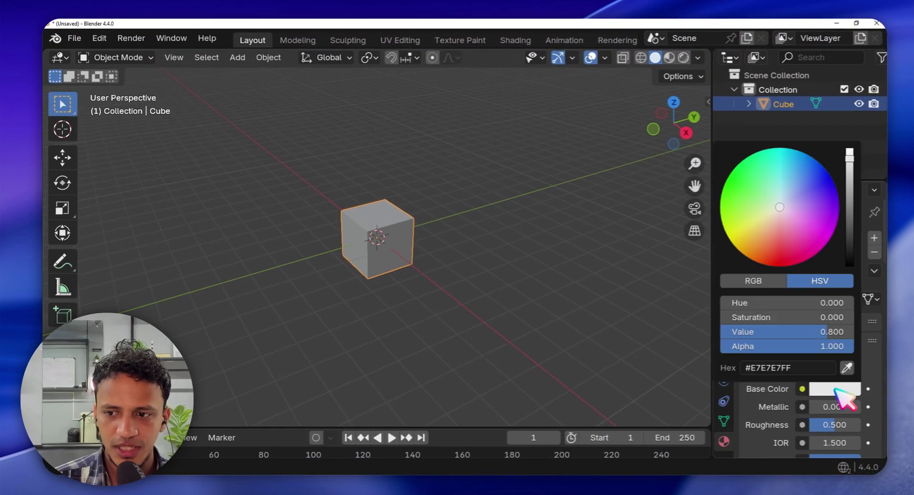
{"action": "left_click", "coordinate": [796, 173]}
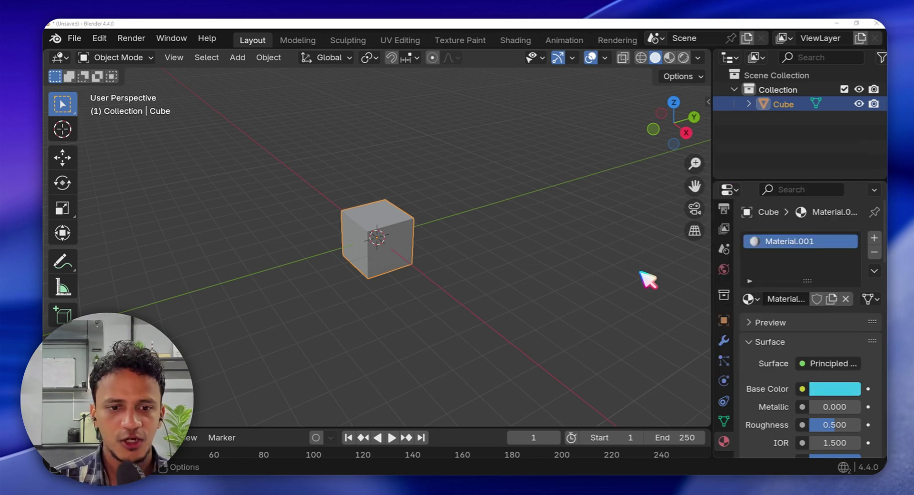
{"action": "left_click", "coordinate": [670, 58]}
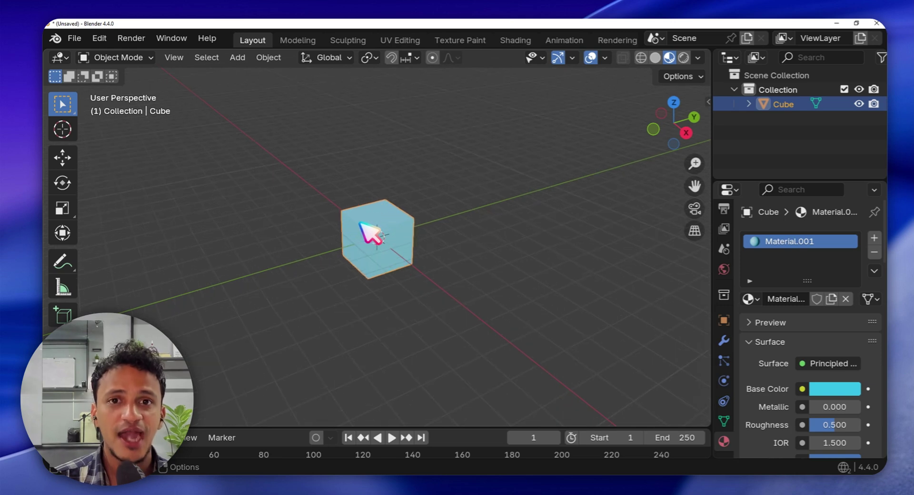
{"action": "key", "text": "shift+a"}
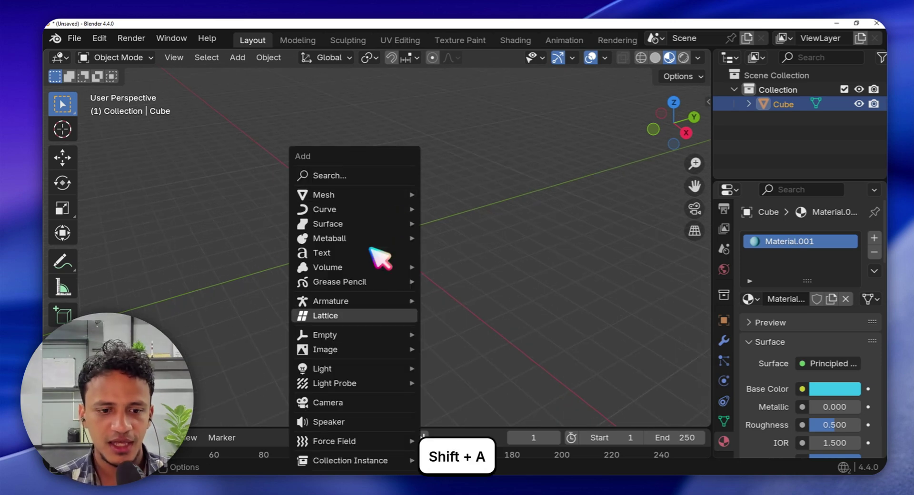
Add an area light to the scene
{"action": "mouse_move", "coordinate": [388, 370]}
{"action": "left_click", "coordinate": [460, 417]}
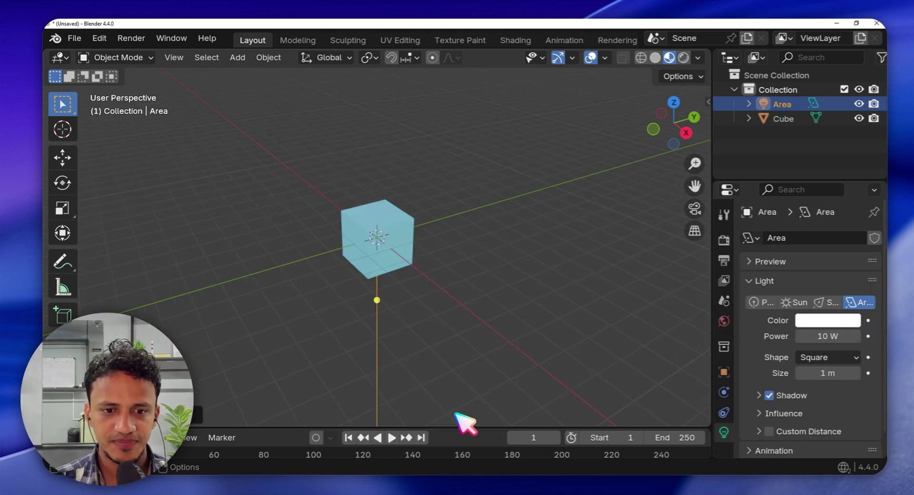
{"action": "middle_click_drag", "start_coordinate": [383, 296], "coordinate": [356, 336]}
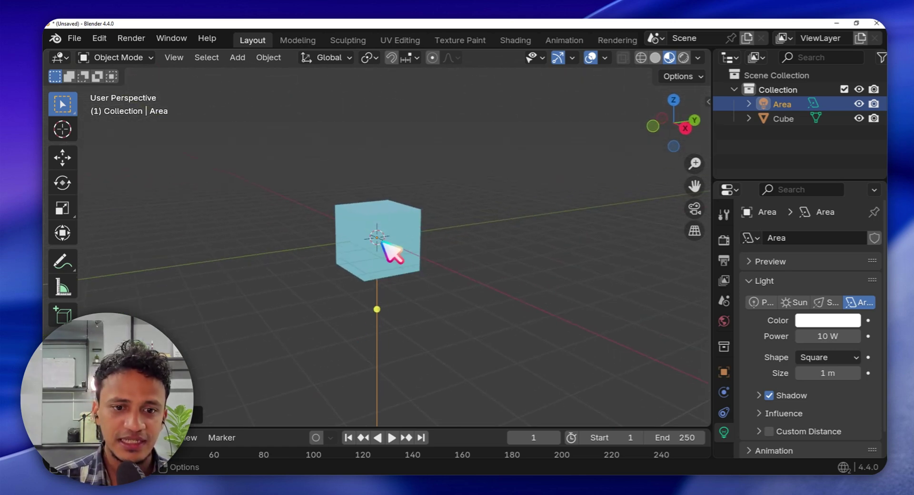
{"action": "middle_click_drag", "start_coordinate": [384, 243], "coordinate": [380, 245]}
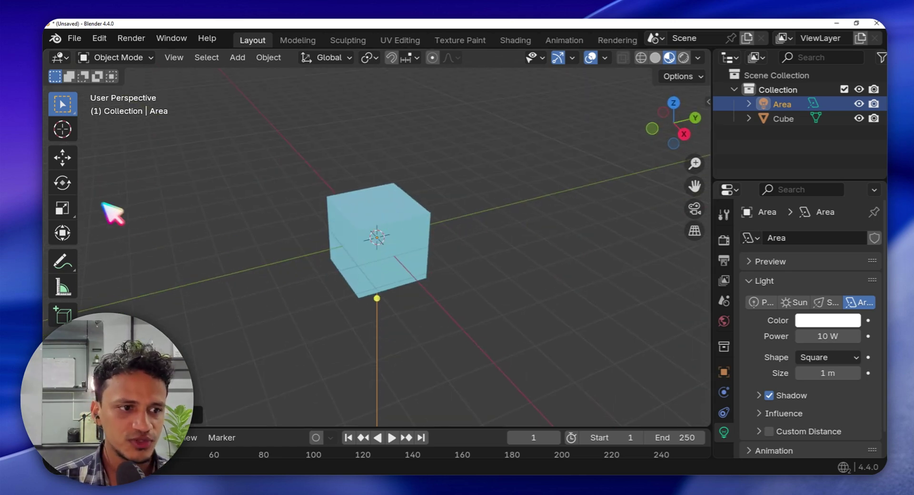
Lift the area light well above the cube along its Z axis
{"action": "left_click", "coordinate": [66, 160]}
{"action": "middle_click_drag", "start_coordinate": [357, 178], "coordinate": [380, 143]}
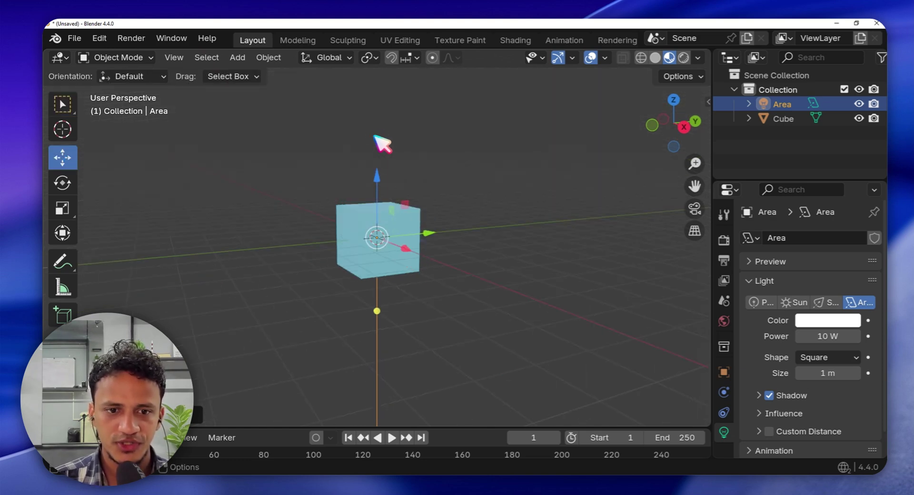
{"action": "left_click_drag", "start_coordinate": [378, 184], "coordinate": [399, 90]}
{"action": "middle_click_drag", "start_coordinate": [411, 214], "coordinate": [481, 213]}
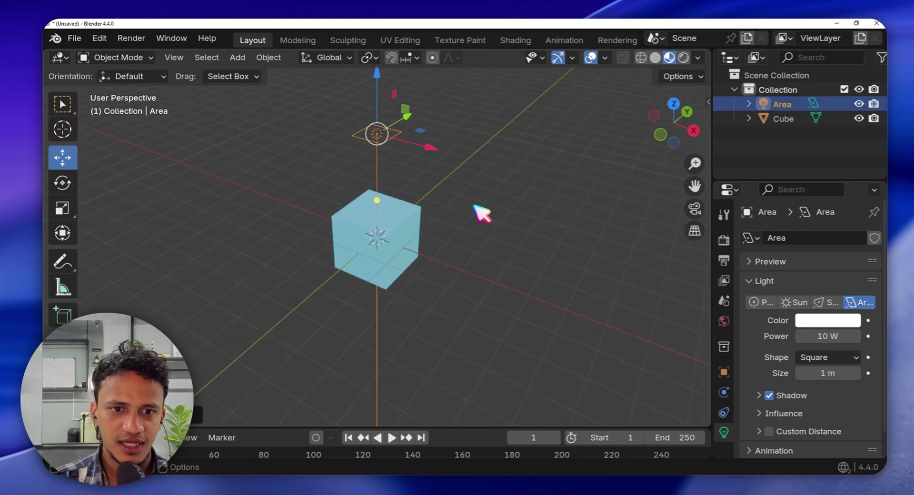
{"action": "middle_click_drag", "start_coordinate": [428, 171], "coordinate": [401, 167]}
{"action": "middle_click_drag", "start_coordinate": [408, 200], "coordinate": [401, 229]}
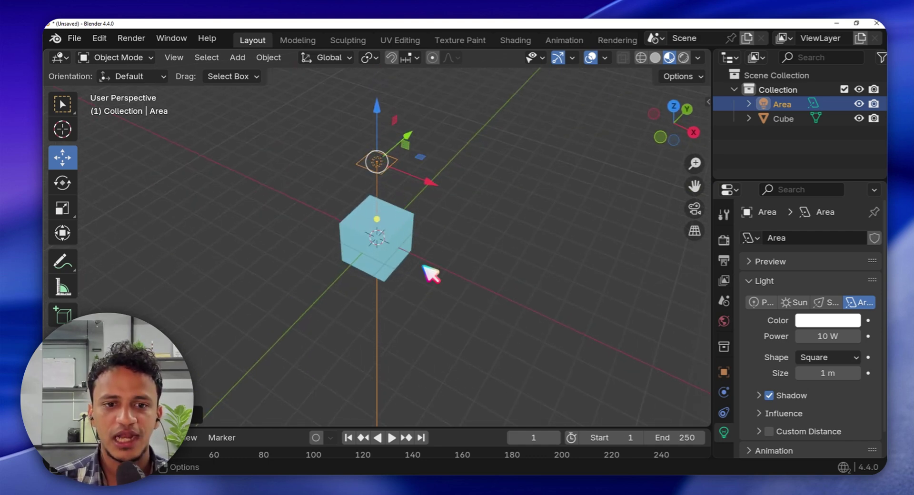
{"action": "middle_click_drag", "start_coordinate": [431, 274], "coordinate": [379, 253]}
Undo the stray annotation strokes while keeping the light above the cube
{"action": "left_click", "coordinate": [73, 260]}
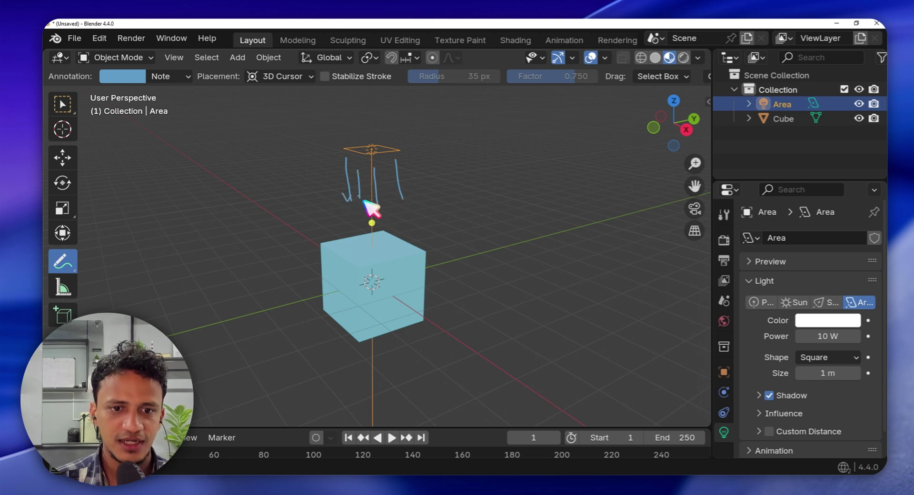
{"action": "key", "text": "ctrl+z"}
{"action": "key", "text": "ctrl+z"}
{"action": "key", "text": "ctrl+z"}
{"action": "key", "text": "ctrl+z"}
{"action": "key", "text": "ctrl+z"}
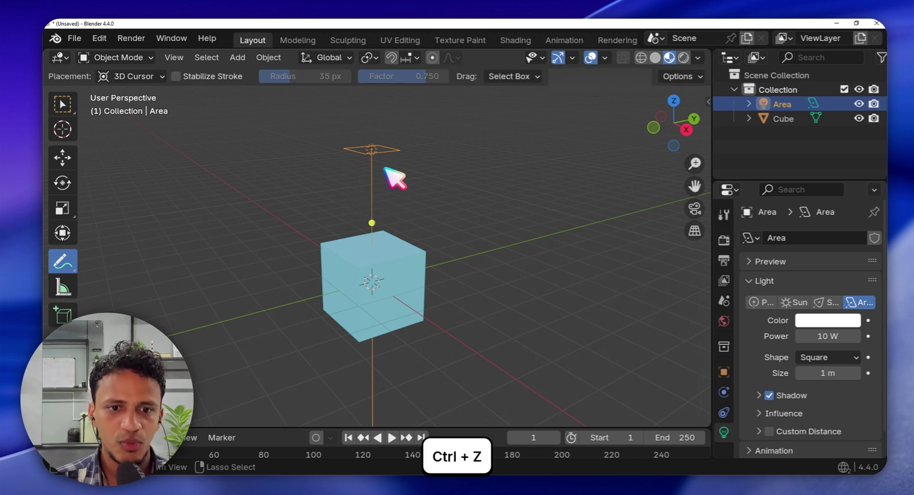
{"action": "key", "text": "ctrl+shift+z"}
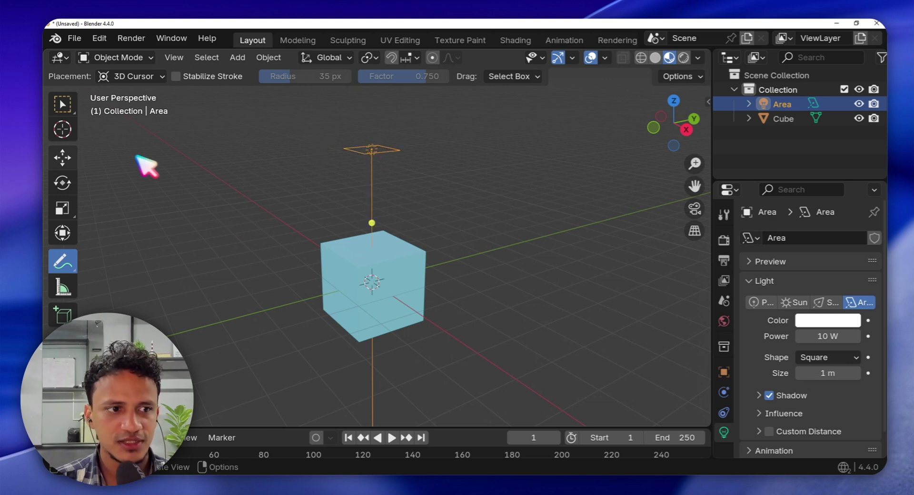
Scale the area light up about elevenfold into a broad square
{"action": "left_click", "coordinate": [61, 108]}
{"action": "left_click", "coordinate": [63, 208]}
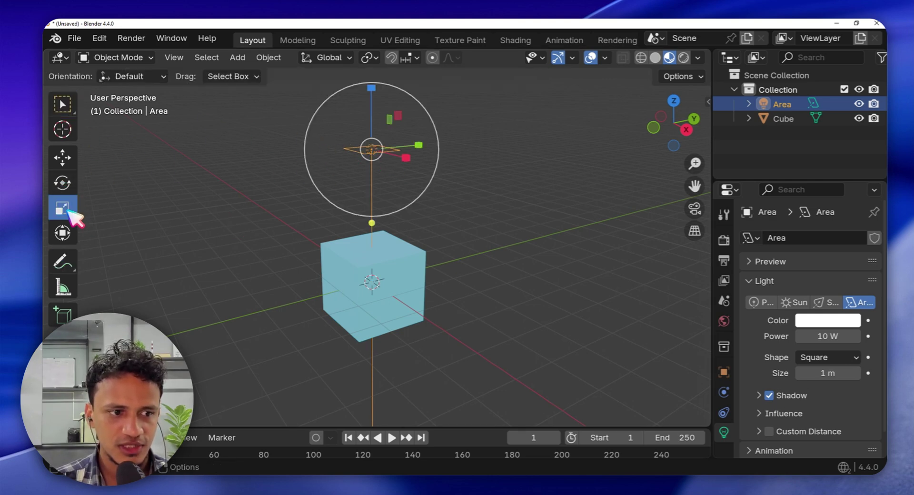
{"action": "scroll", "coordinate": [307, 199], "scroll_direction": "down", "scroll_amount": 3}
{"action": "middle_click_drag", "start_coordinate": [307, 199], "coordinate": [454, 196]}
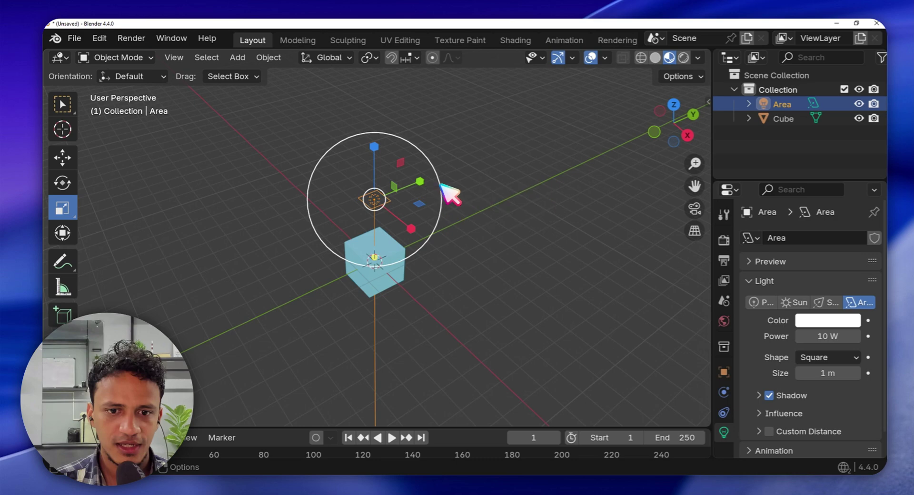
{"action": "left_click_drag", "start_coordinate": [450, 195], "coordinate": [545, 158]}
{"action": "middle_click_drag", "start_coordinate": [545, 158], "coordinate": [524, 86]}
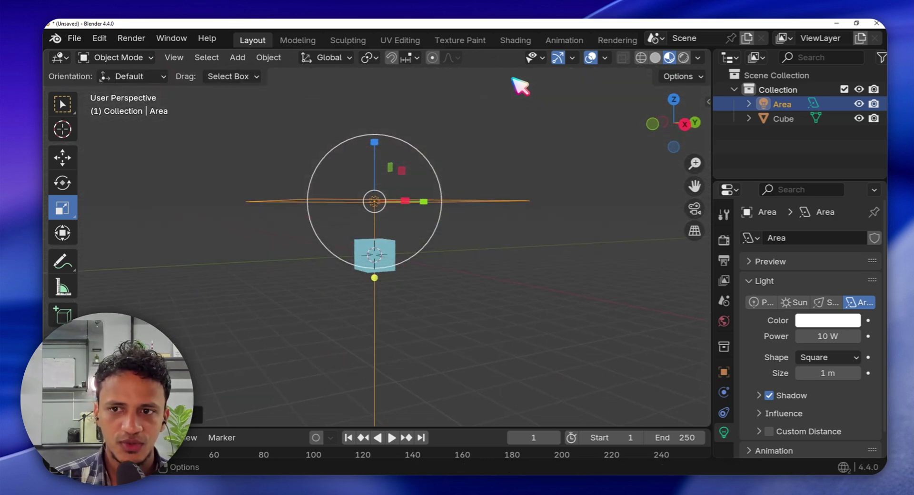
Switch the viewport to rendered shading and orbit to inspect the lit cube
{"action": "left_click", "coordinate": [684, 57]}
{"action": "mouse_move", "coordinate": [571, 162]}
{"action": "middle_mouse_down"}
{"action": "mouse_move", "coordinate": [534, 188]}
{"action": "mouse_move", "coordinate": [498, 246]}
{"action": "mouse_move", "coordinate": [376, 281]}
{"action": "mouse_move", "coordinate": [398, 266]}
{"action": "middle_mouse_up"}
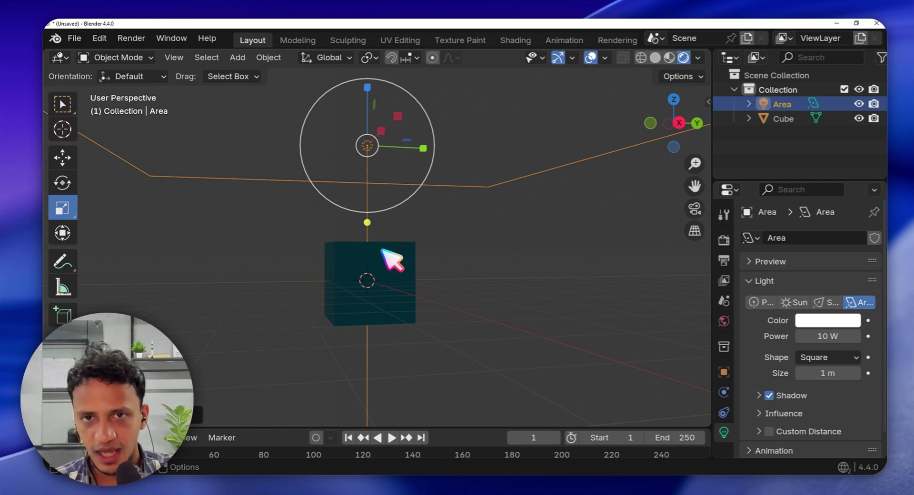
{"action": "middle_click_drag", "start_coordinate": [410, 233], "coordinate": [447, 271]}
{"action": "scroll", "coordinate": [436, 231], "scroll_direction": "up", "scroll_amount": 1}
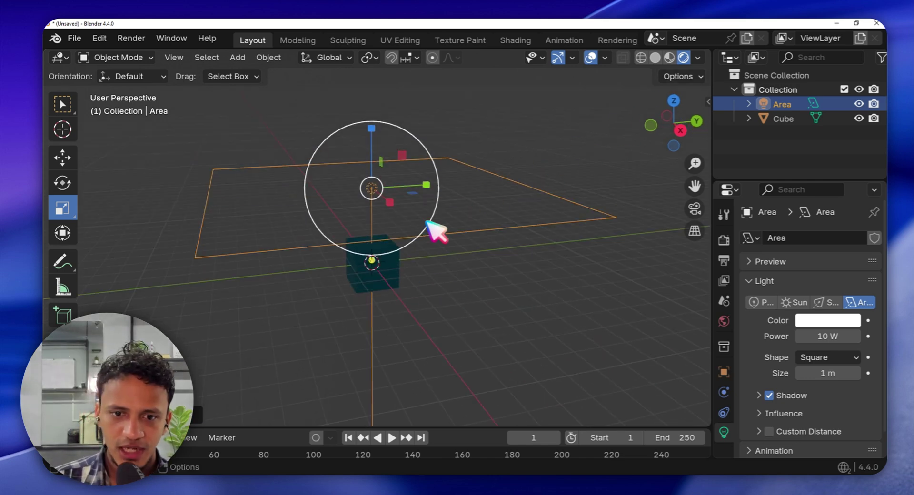
{"action": "middle_click_drag", "start_coordinate": [645, 387], "coordinate": [620, 376]}
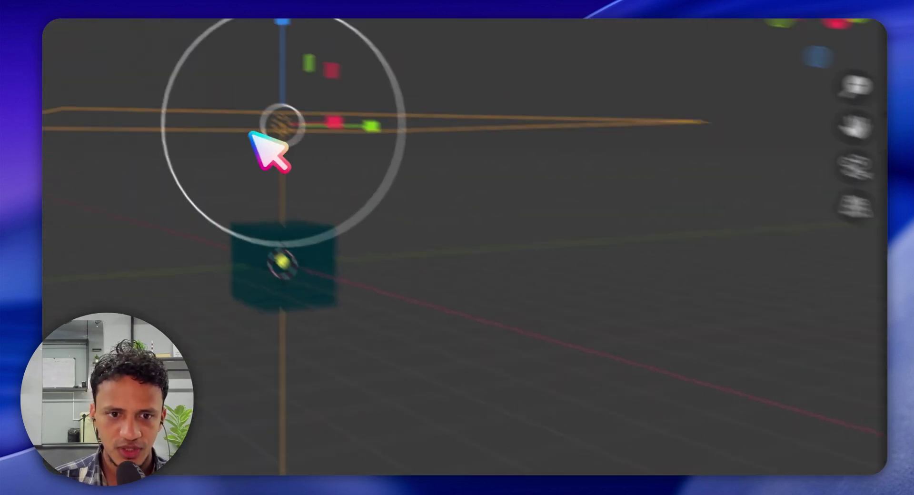
Set the area light's power to 2000 W
{"action": "double_click", "coordinate": [841, 337]}
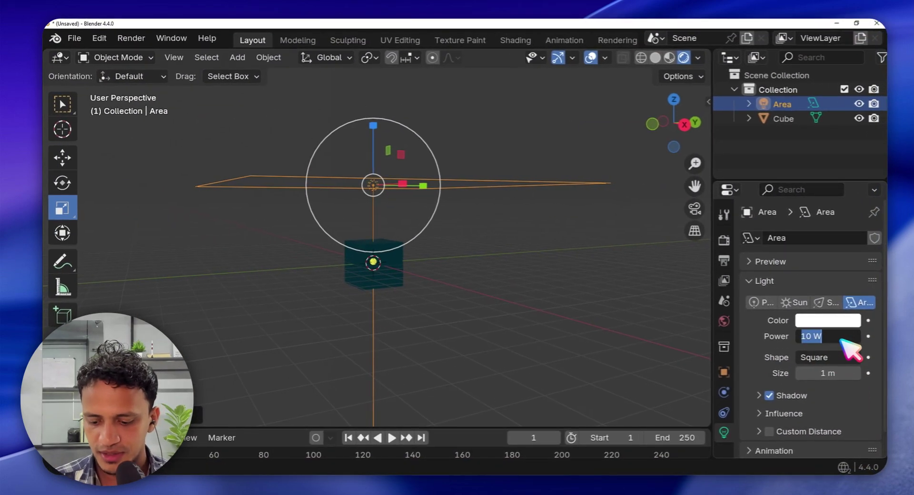
{"action": "key", "text": "Return"}
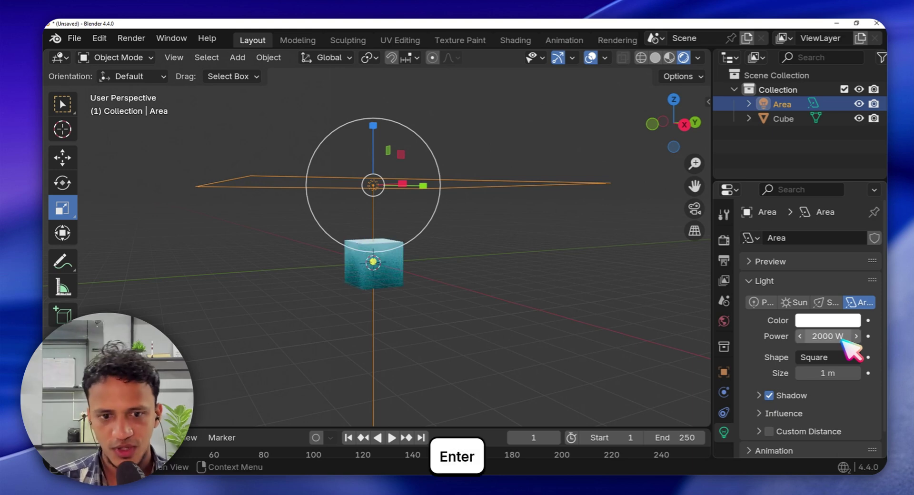
{"action": "middle_click_drag", "start_coordinate": [370, 292], "coordinate": [447, 299]}
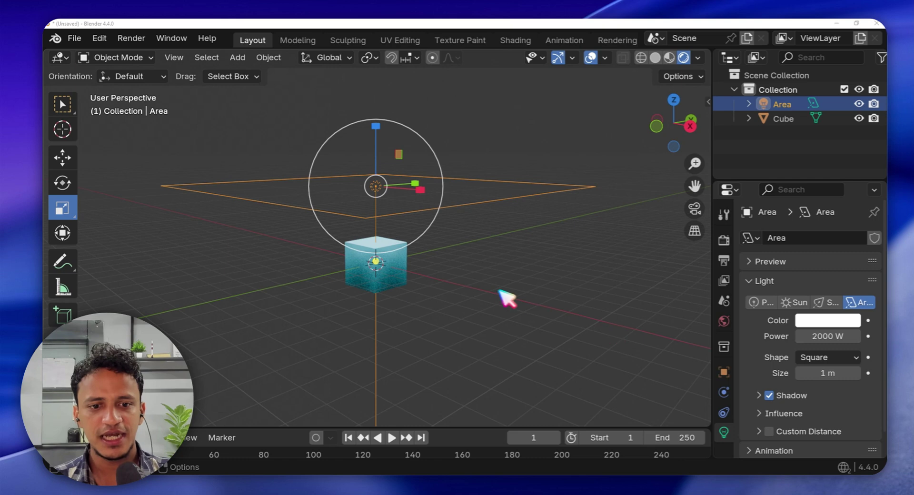
{"action": "middle_click_drag", "start_coordinate": [508, 298], "coordinate": [410, 326]}
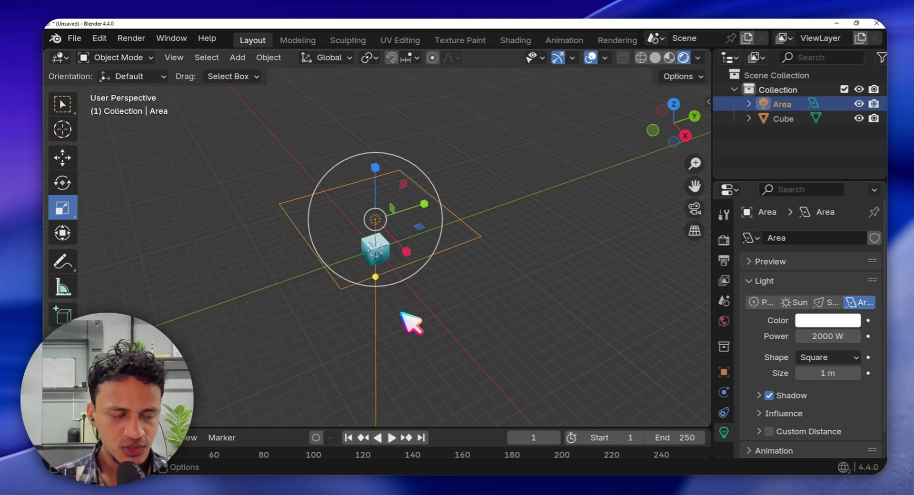
Add a new camera to the scene
{"action": "key", "text": "shift+a"}
{"action": "mouse_move", "coordinate": [291, 229]}
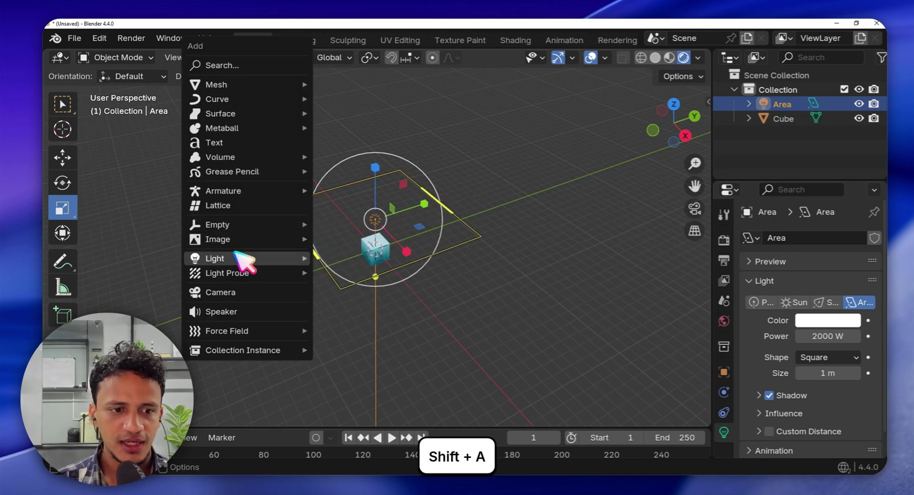
{"action": "left_click", "coordinate": [218, 298]}
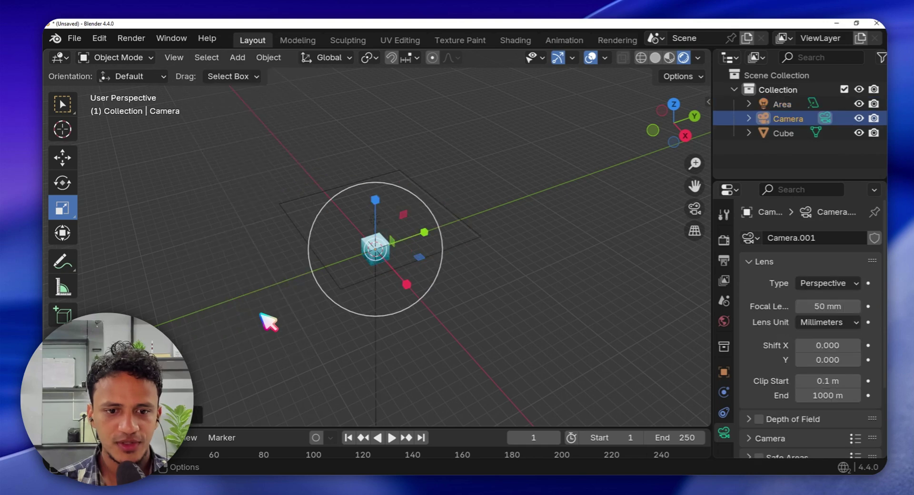
{"action": "middle_click_drag", "start_coordinate": [266, 320], "coordinate": [439, 302]}
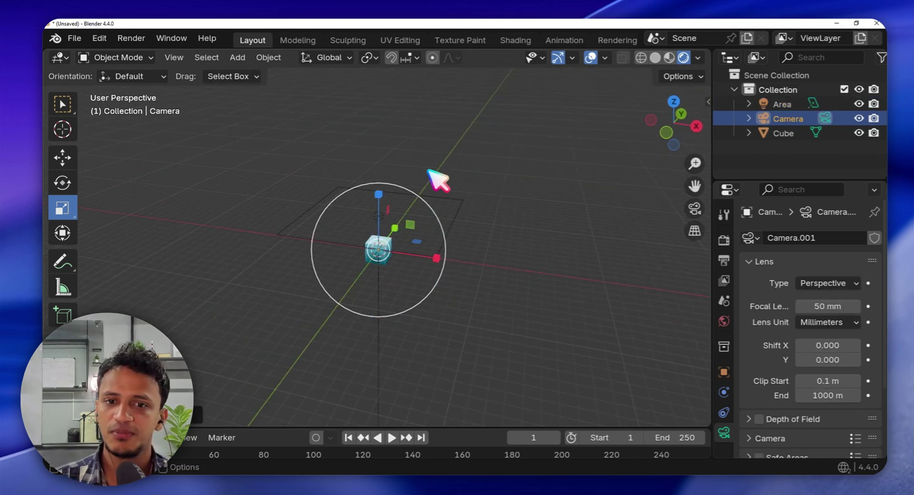
{"action": "scroll", "coordinate": [470, 188], "scroll_direction": "up", "scroll_amount": 4}
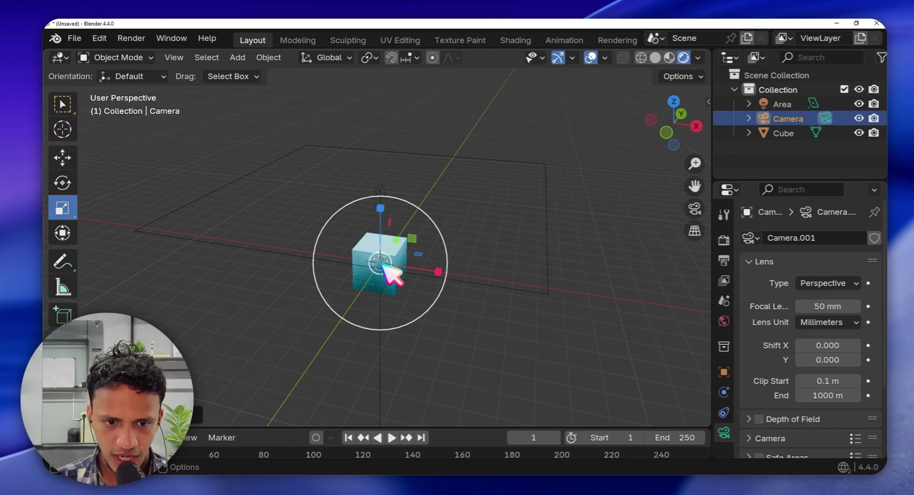
{"action": "scroll", "coordinate": [395, 279], "scroll_direction": "up", "scroll_amount": 3}
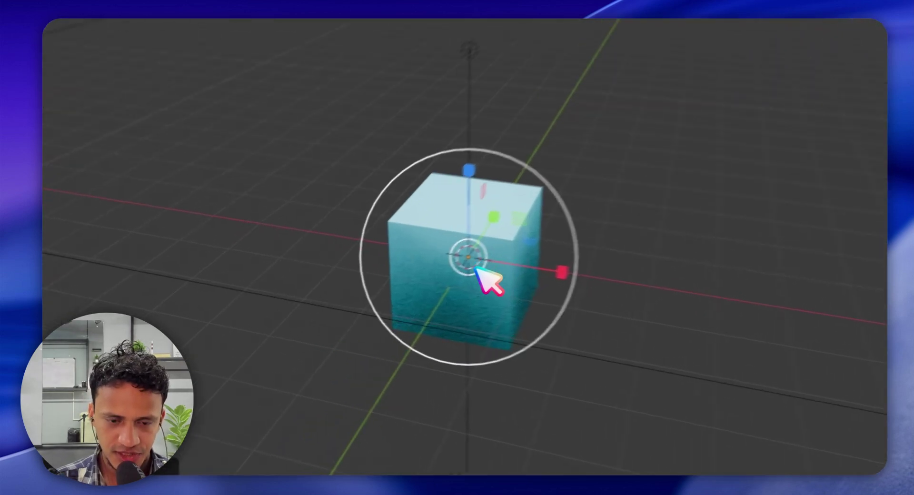
{"action": "middle_click_drag", "start_coordinate": [491, 284], "coordinate": [395, 258]}
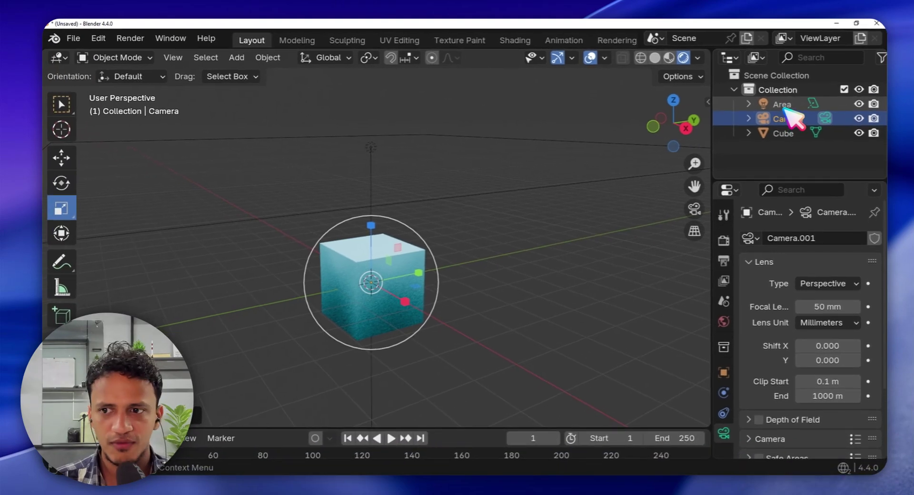
{"action": "scroll", "coordinate": [200, 191], "scroll_direction": "down", "scroll_amount": 3}
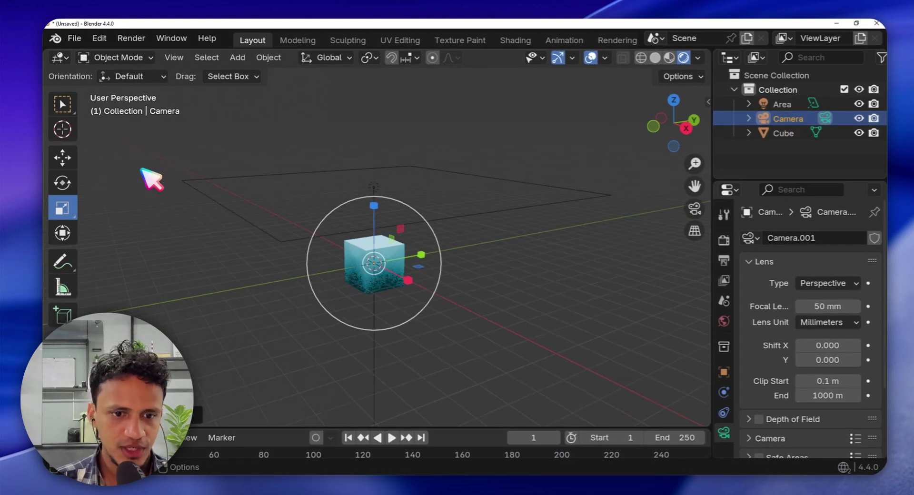
Move the camera along X and Y to the cube's front left, checking the camera view
{"action": "left_click", "coordinate": [70, 160]}
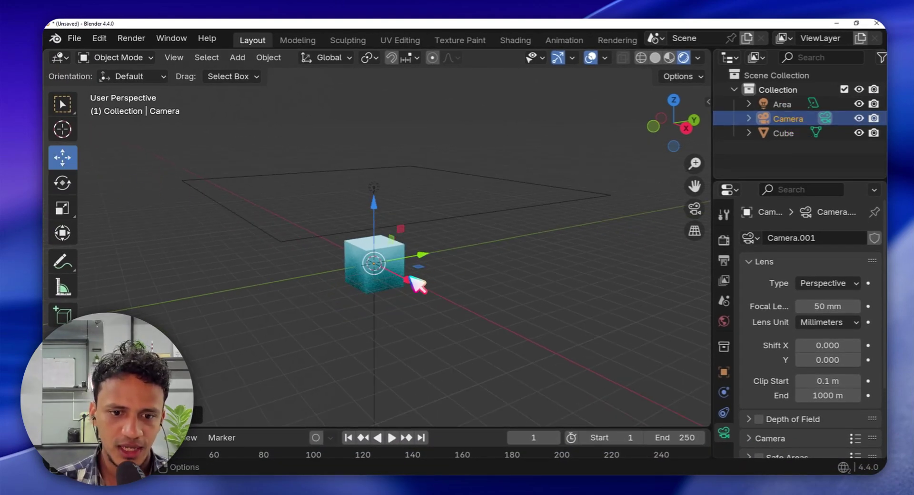
{"action": "left_click_drag", "start_coordinate": [411, 281], "coordinate": [493, 355]}
{"action": "middle_click_drag", "start_coordinate": [493, 355], "coordinate": [543, 310]}
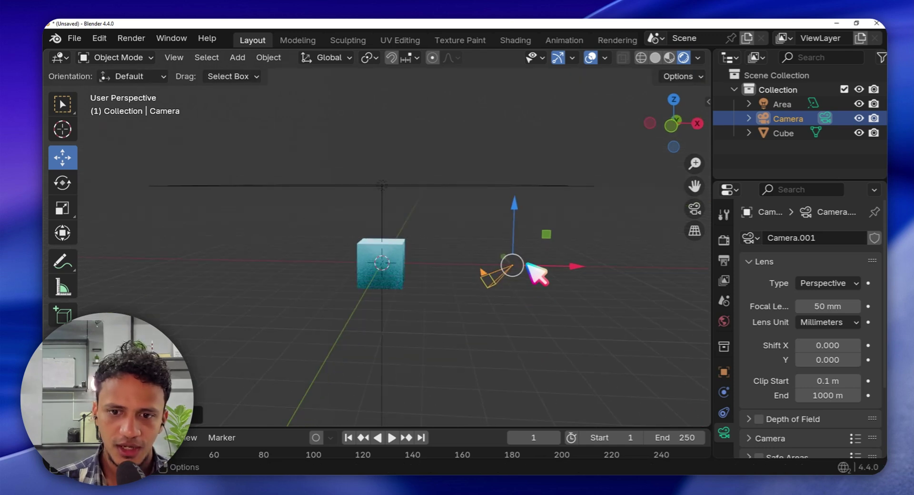
{"action": "left_click_drag", "start_coordinate": [524, 228], "coordinate": [543, 103]}
{"action": "middle_click_drag", "start_coordinate": [543, 102], "coordinate": [400, 257]}
{"action": "key", "text": "ctrl+z"}
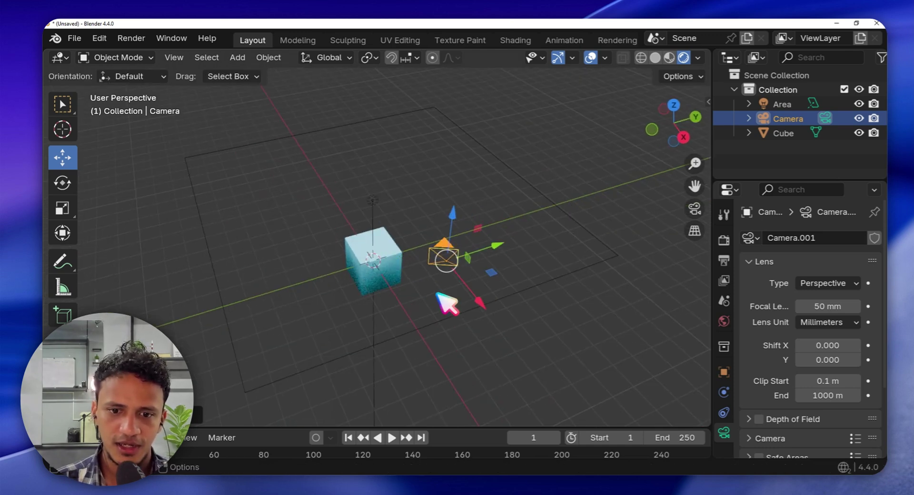
{"action": "left_click_drag", "start_coordinate": [488, 318], "coordinate": [529, 366]}
{"action": "left_click_drag", "start_coordinate": [543, 310], "coordinate": [333, 315]}
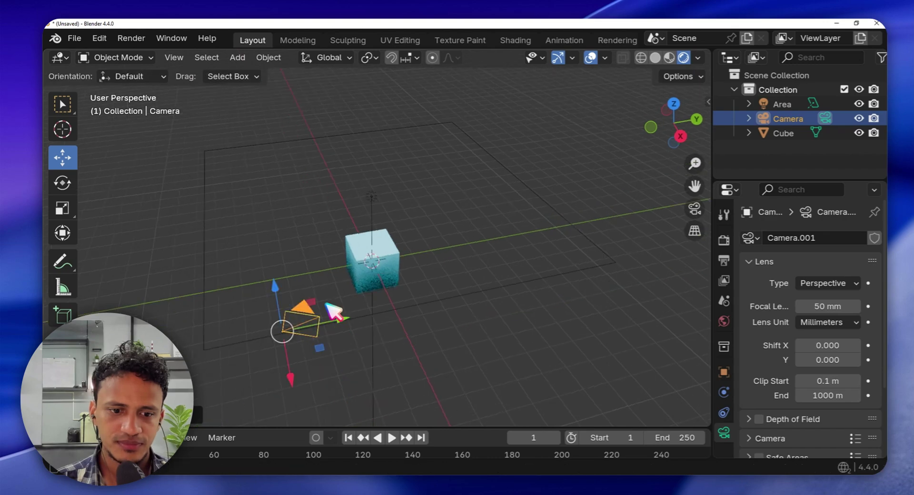
{"action": "middle_click_drag", "start_coordinate": [333, 314], "coordinate": [262, 269]}
{"action": "middle_click_drag", "start_coordinate": [212, 234], "coordinate": [263, 259]}
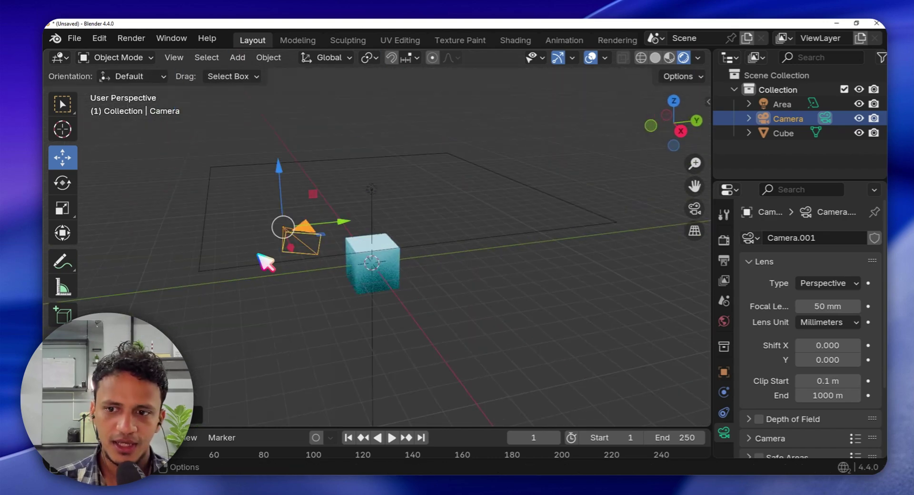
{"action": "left_click", "coordinate": [701, 211]}
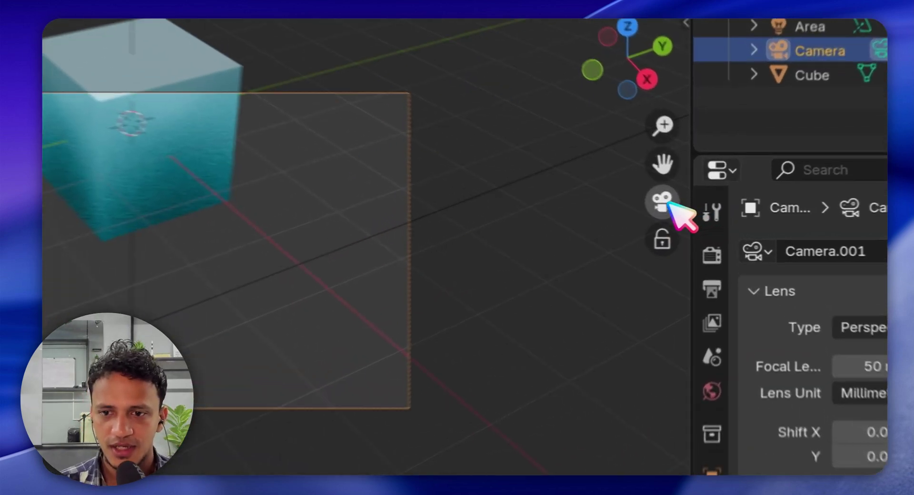
{"action": "left_click", "coordinate": [695, 208]}
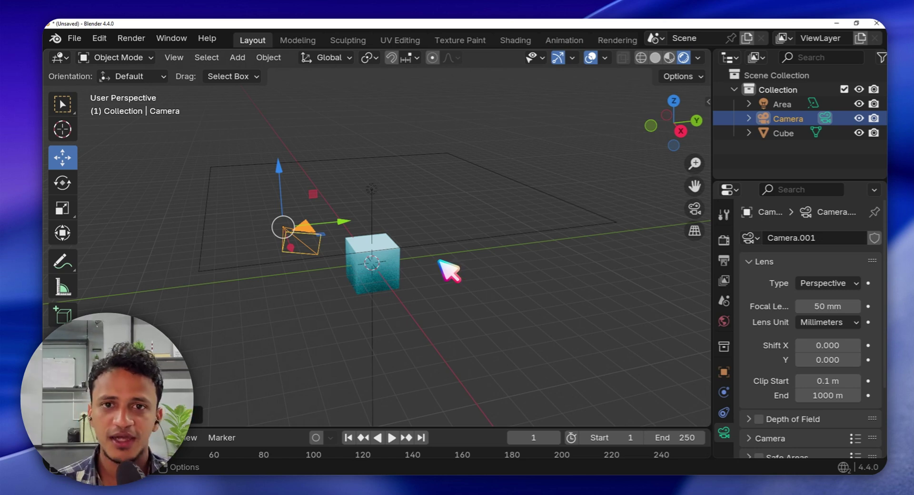
{"action": "middle_click_drag", "start_coordinate": [448, 271], "coordinate": [436, 214]}
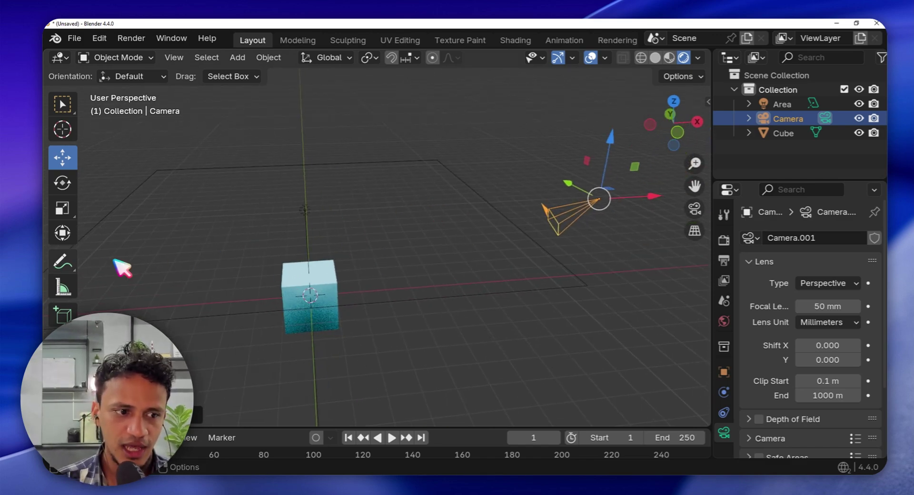
{"action": "left_click", "coordinate": [62, 261]}
{"action": "left_click_drag", "start_coordinate": [540, 231], "coordinate": [404, 272]}
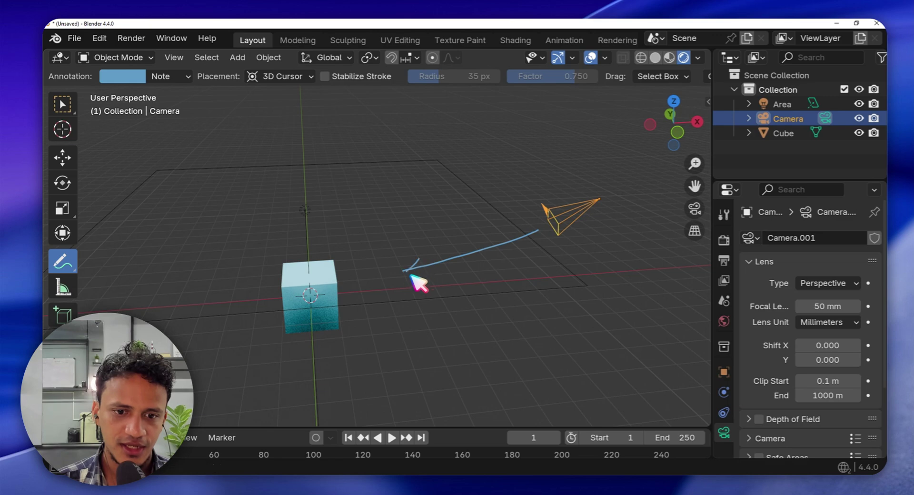
{"action": "middle_click_drag", "start_coordinate": [414, 314], "coordinate": [256, 306]}
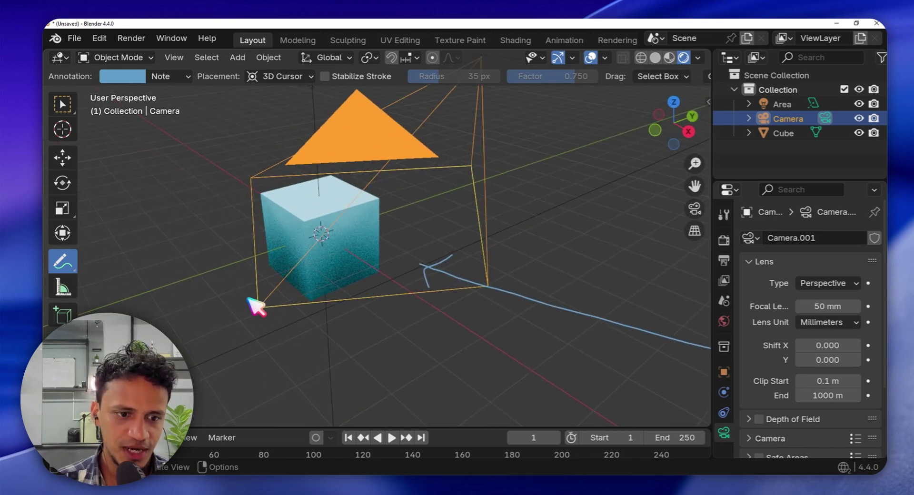
{"action": "left_click_drag", "start_coordinate": [249, 306], "coordinate": [257, 220]}
{"action": "mouse_move", "coordinate": [394, 180]}
{"action": "left_mouse_down"}
{"action": "mouse_move", "coordinate": [505, 244]}
{"action": "mouse_move", "coordinate": [510, 269]}
{"action": "mouse_move", "coordinate": [271, 302]}
{"action": "left_mouse_up"}
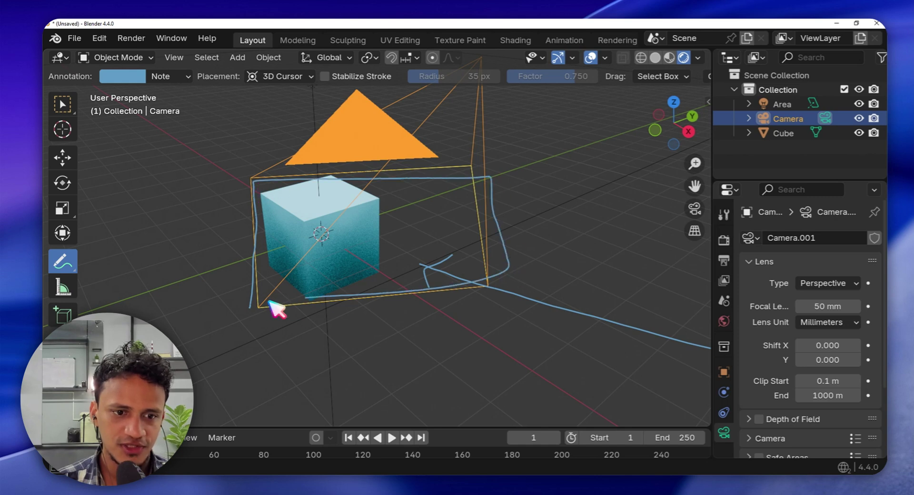
{"action": "key", "text": "ctrl+z"}
{"action": "key", "text": "ctrl+z"}
{"action": "key", "text": "ctrl+z"}
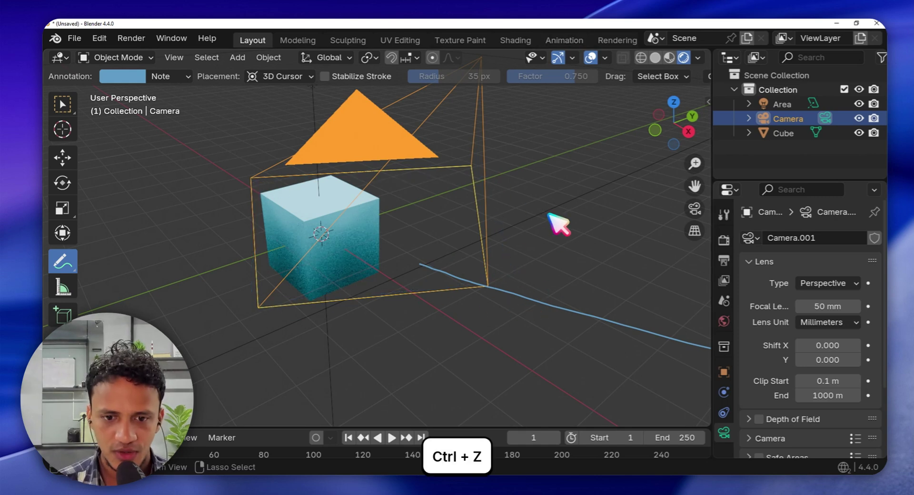
Look through the camera and shift its view slightly downward
{"action": "left_click", "coordinate": [695, 208]}
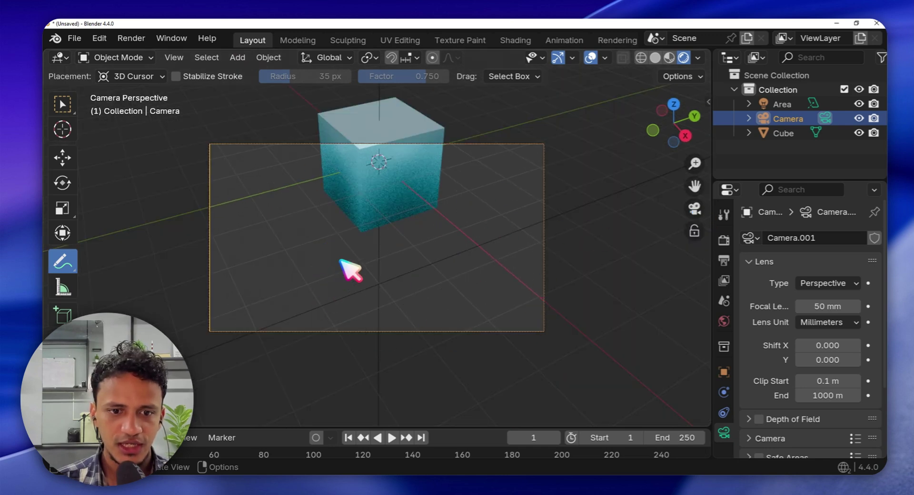
{"action": "scroll", "coordinate": [385, 204], "scroll_direction": "up", "scroll_amount": 3}
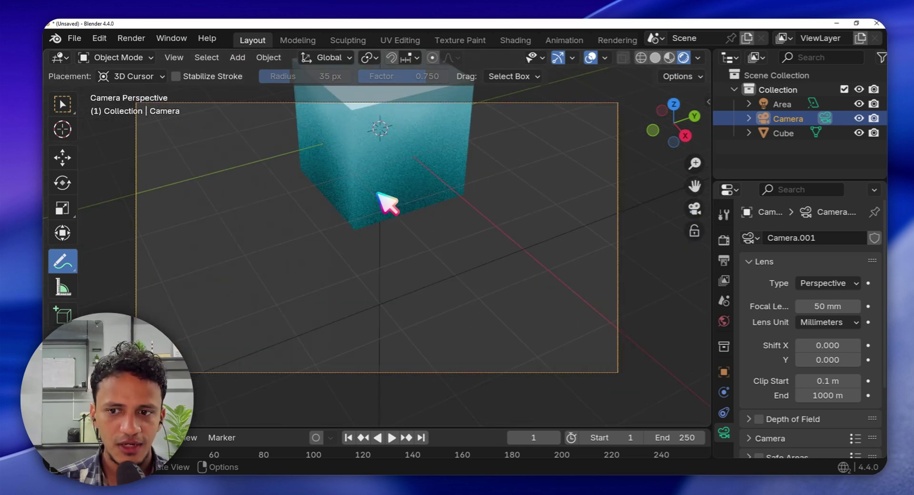
{"action": "mouse_move", "coordinate": [694, 187]}
{"action": "left_mouse_down"}
{"action": "mouse_move", "coordinate": [691, 206]}
{"action": "mouse_move", "coordinate": [679, 199]}
{"action": "mouse_move", "coordinate": [86, 207]}
{"action": "mouse_move", "coordinate": [682, 199]}
{"action": "left_mouse_up"}
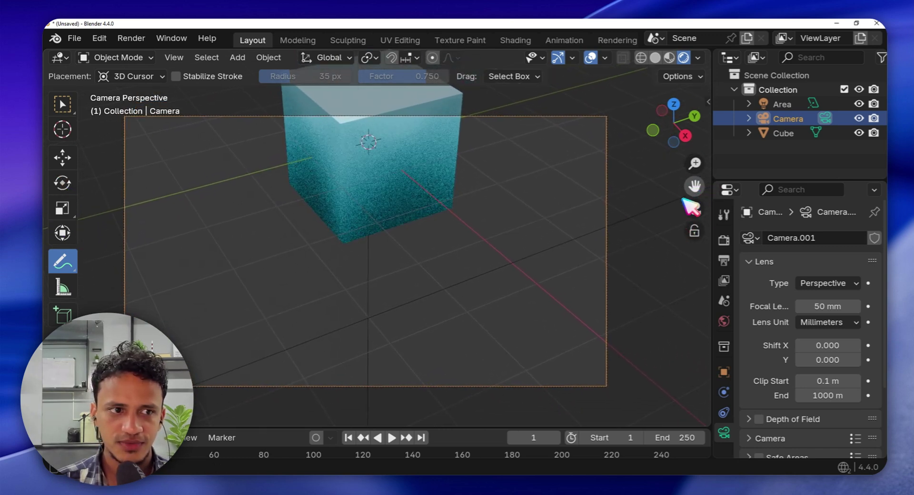
{"action": "left_click", "coordinate": [63, 104]}
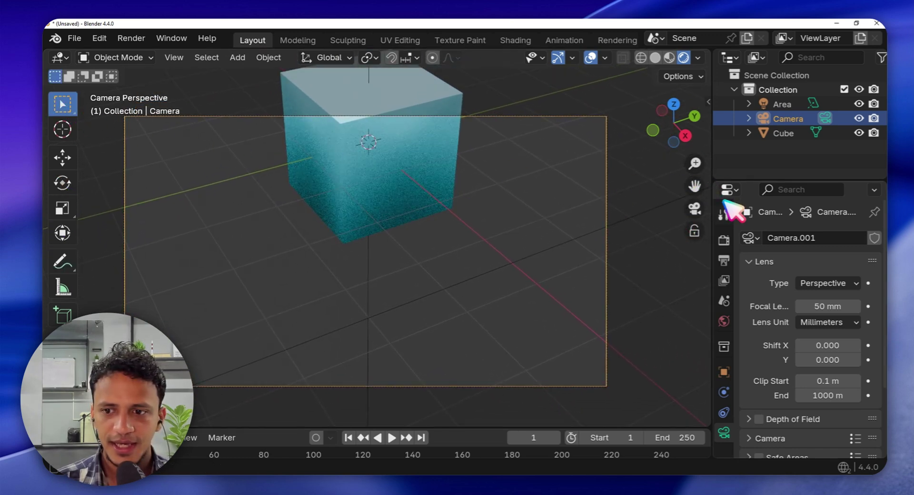
Lock the view to the camera and pan until the cube sits centred, slightly lower
{"action": "left_click", "coordinate": [696, 232]}
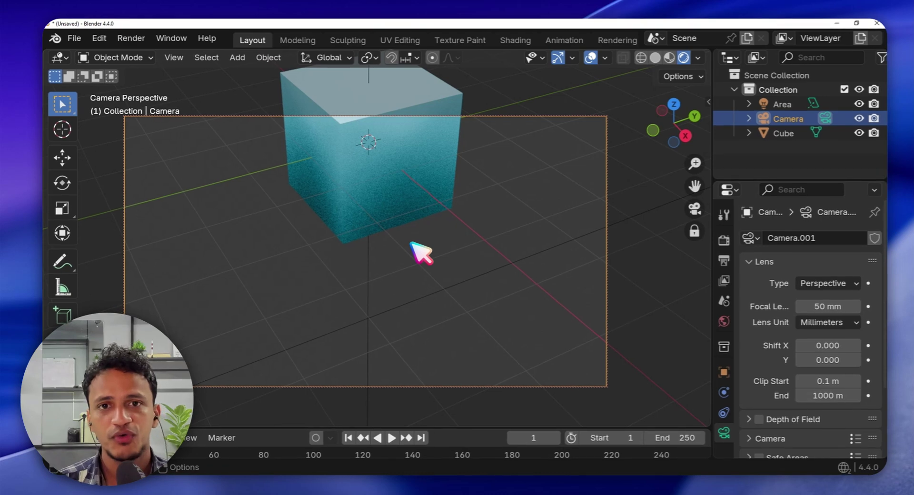
{"action": "scroll", "coordinate": [422, 253], "scroll_direction": "down", "scroll_amount": 3}
{"action": "scroll", "coordinate": [422, 252], "scroll_direction": "up", "scroll_amount": 4}
{"action": "scroll", "coordinate": [422, 253], "scroll_direction": "down", "scroll_amount": 2}
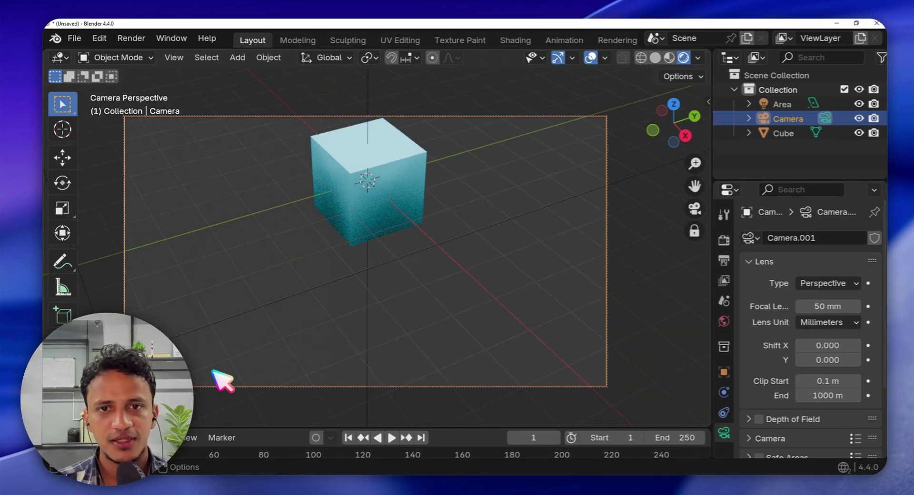
{"action": "middle_click_drag", "start_coordinate": [508, 285], "coordinate": [533, 281]}
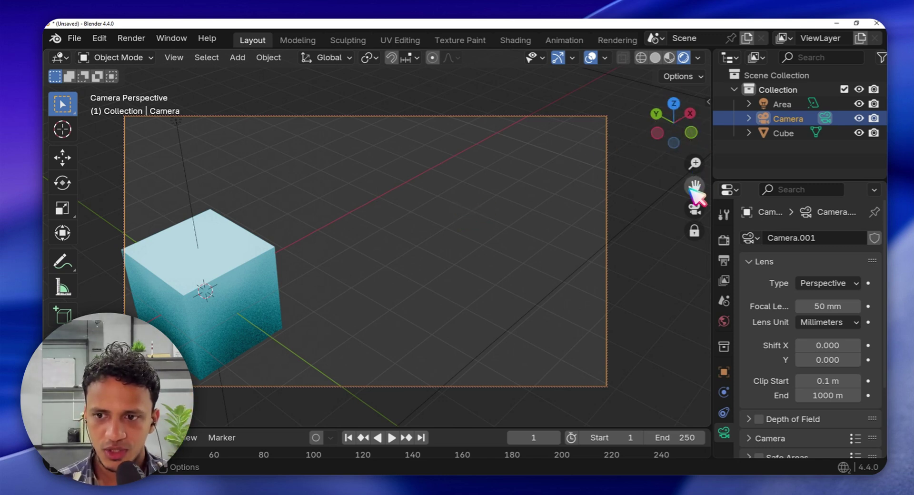
{"action": "left_click_drag", "start_coordinate": [695, 186], "coordinate": [471, 193]}
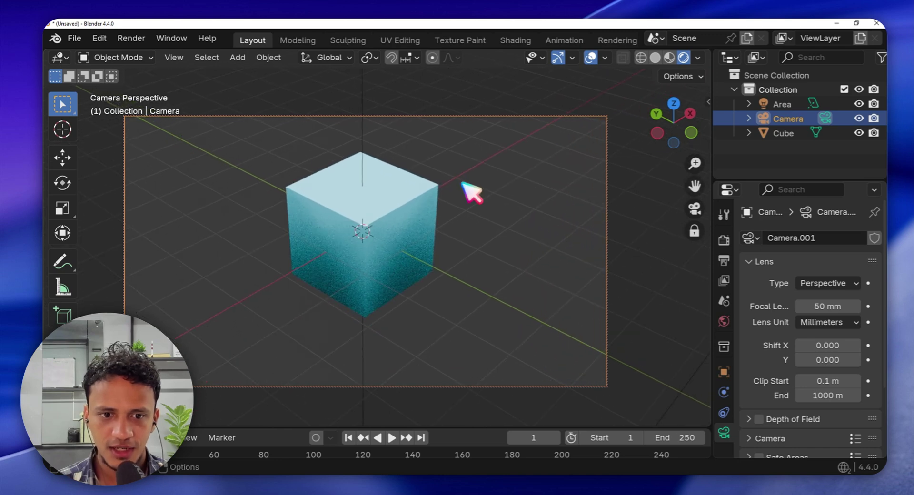
{"action": "left_click_drag", "start_coordinate": [695, 186], "coordinate": [676, 224]}
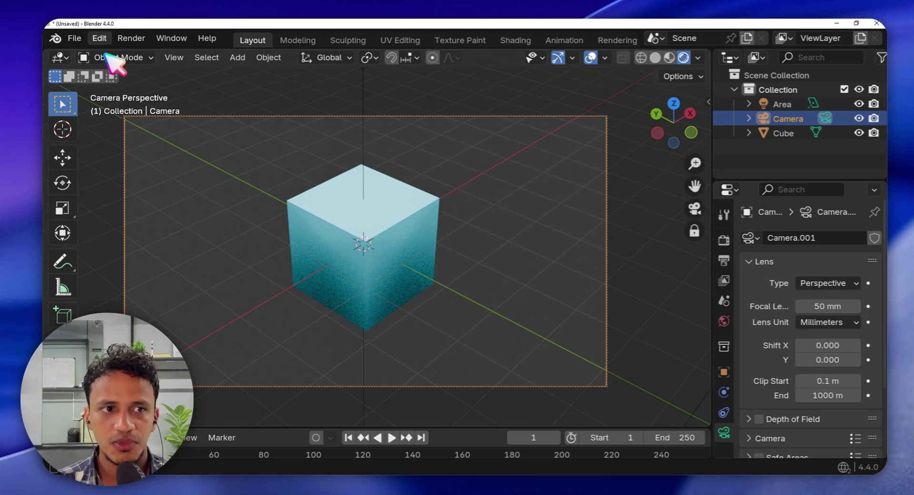
Render a still image from the camera
{"action": "left_click", "coordinate": [130, 38]}
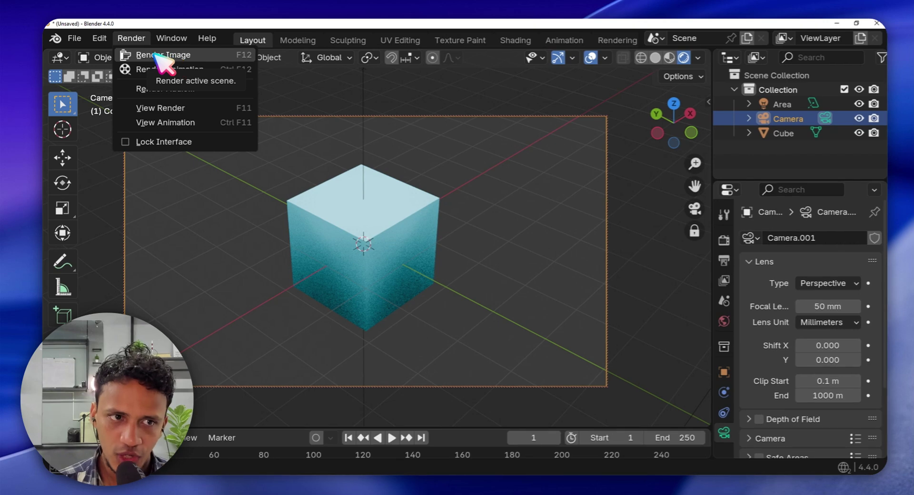
{"action": "left_click", "coordinate": [165, 55]}
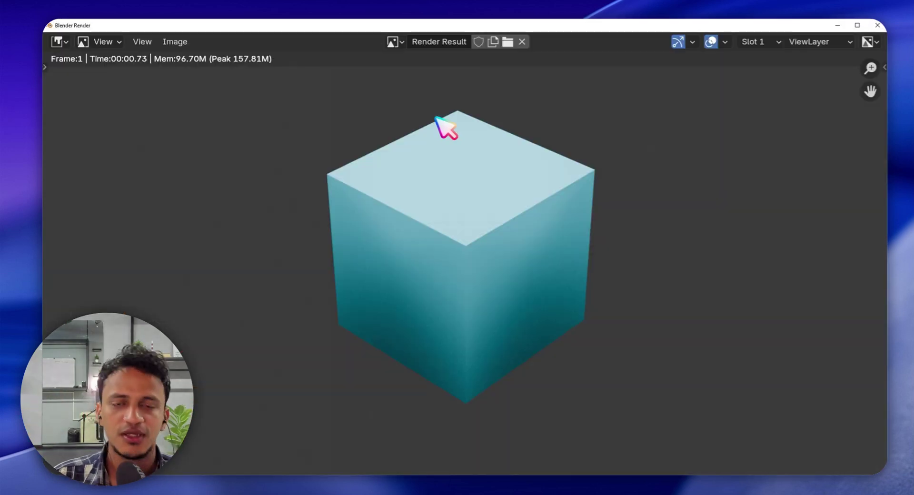
{"action": "scroll", "coordinate": [436, 118], "scroll_direction": "down", "scroll_amount": 5}
{"action": "scroll", "coordinate": [454, 185], "scroll_direction": "up", "scroll_amount": 3}
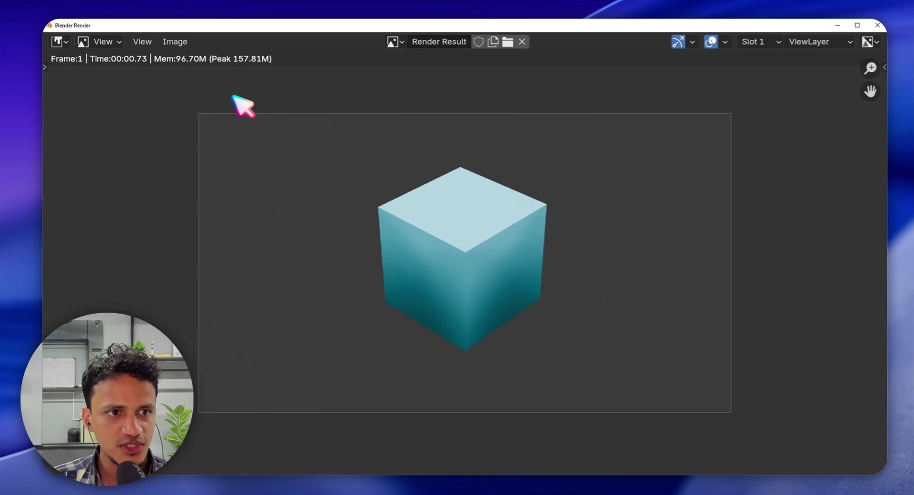
Save the render to the Desktop as image1.png in PNG format
{"action": "left_click", "coordinate": [174, 42]}
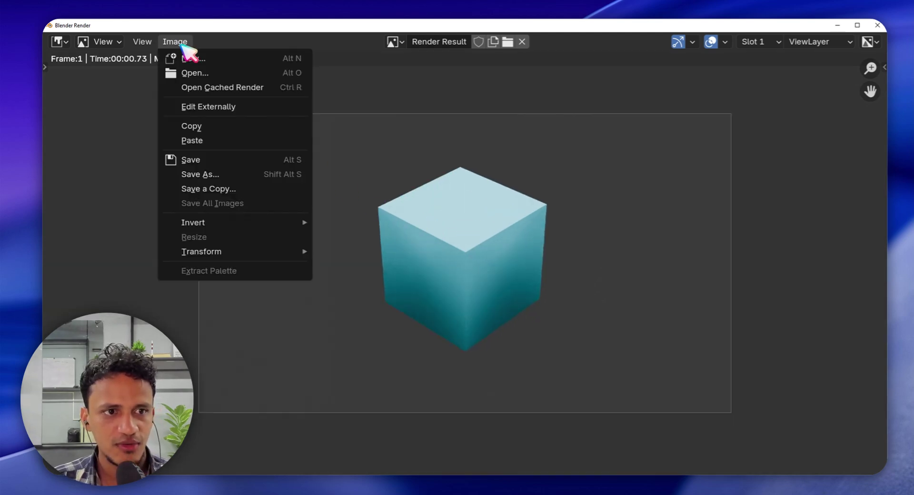
{"action": "left_click", "coordinate": [210, 175]}
{"action": "scroll", "coordinate": [350, 238], "scroll_direction": "down", "scroll_amount": 1}
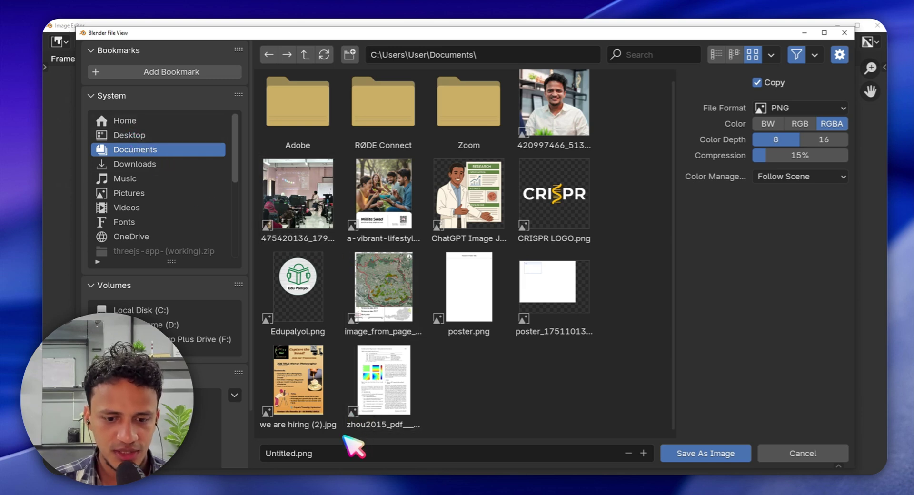
{"action": "left_click", "coordinate": [339, 451]}
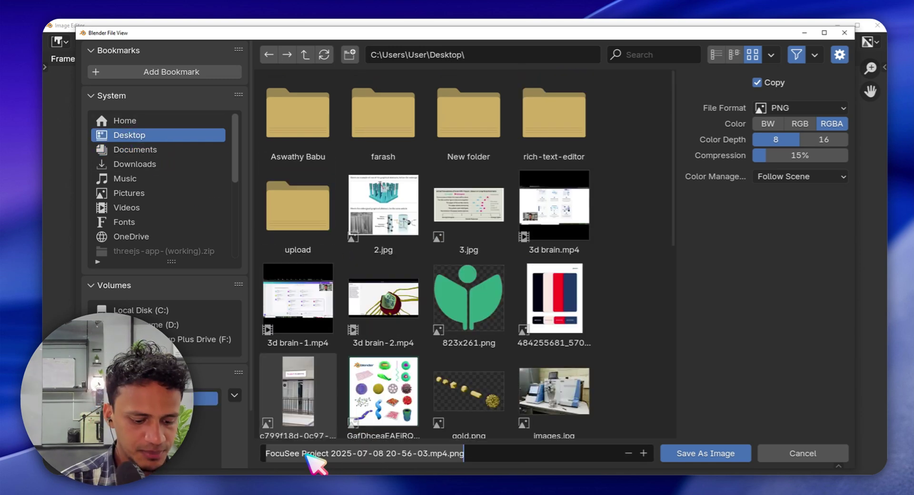
{"action": "type", "text": "image1"}
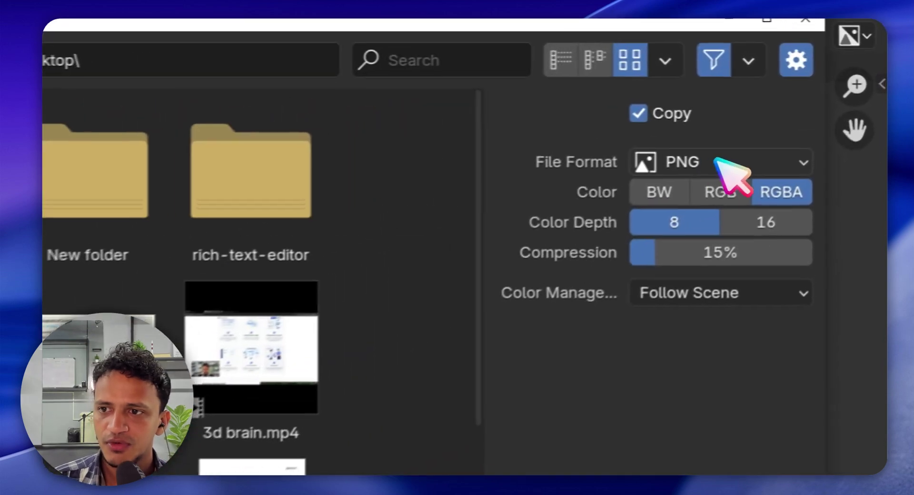
{"action": "left_click", "coordinate": [791, 108]}
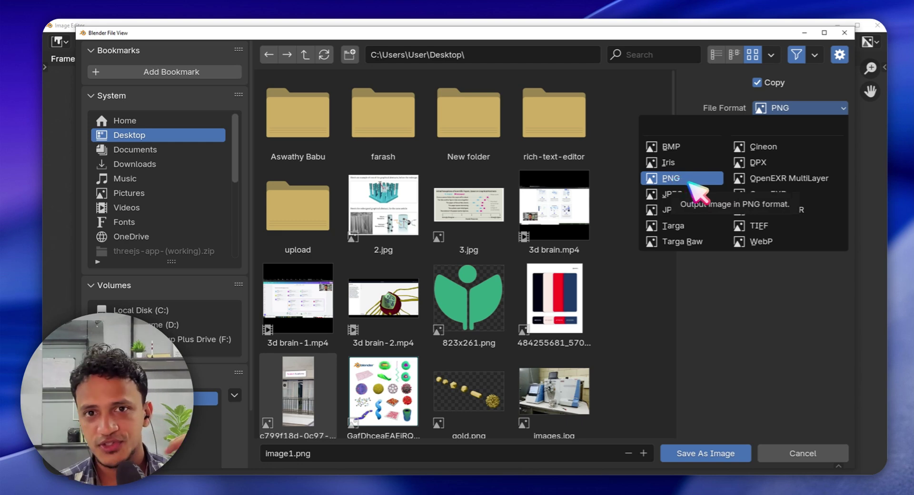
{"action": "left_click", "coordinate": [673, 179]}
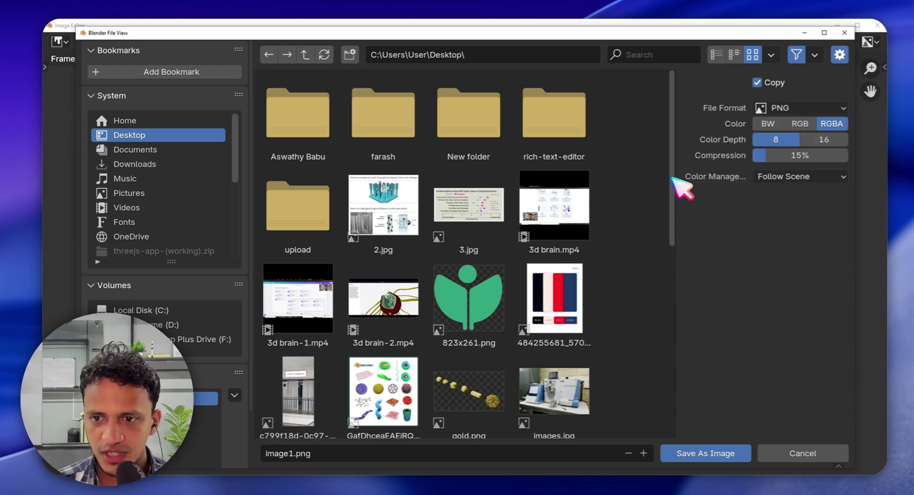
{"action": "left_click", "coordinate": [700, 456]}
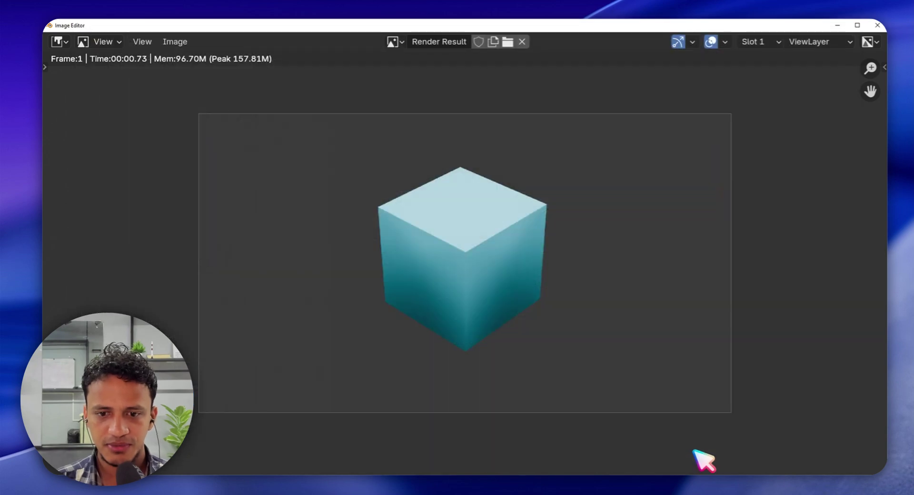
{"action": "left_click", "coordinate": [838, 25]}
View image1.png maximized in Windows Photos, then return to the Blender scene
{"action": "left_click", "coordinate": [837, 25]}
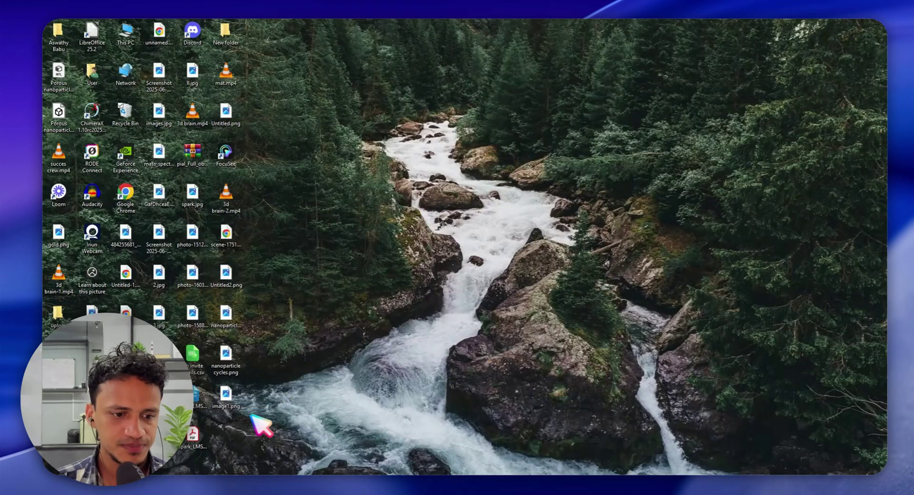
{"action": "double_click", "coordinate": [231, 399]}
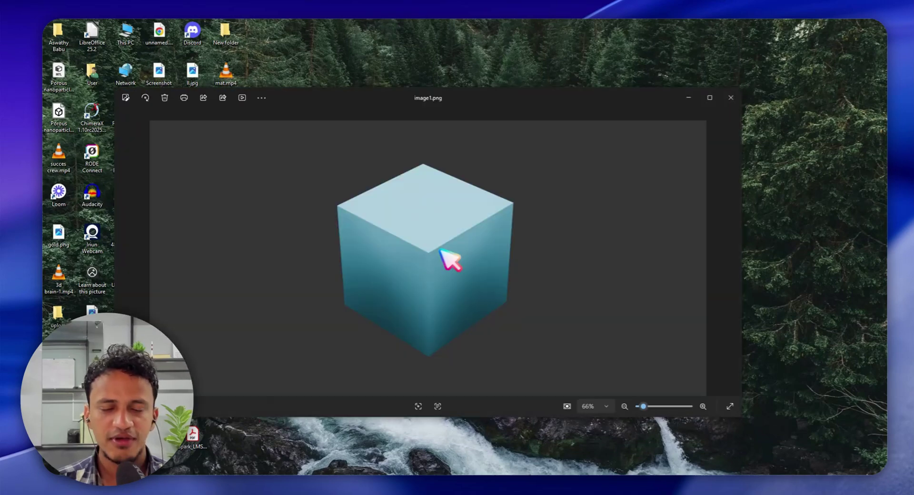
{"action": "left_click", "coordinate": [710, 97]}
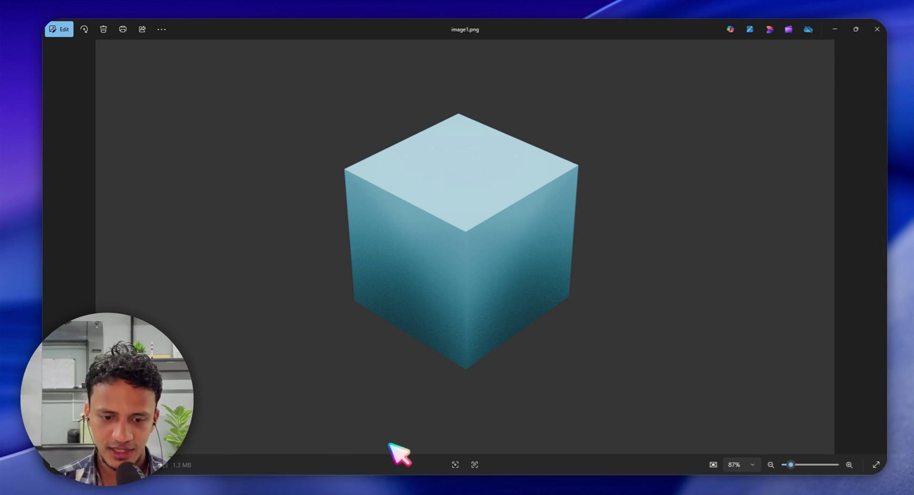
{"action": "left_click", "coordinate": [831, 29]}
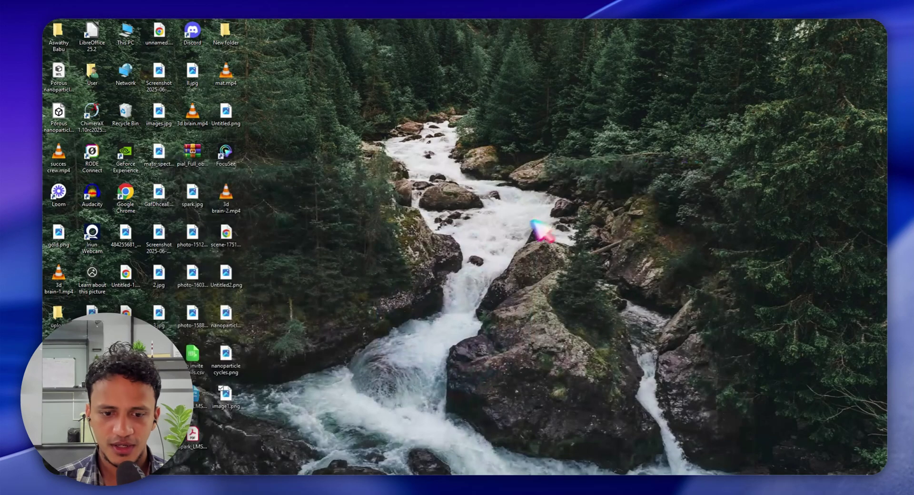
{"action": "key", "text": "alt+Tab"}
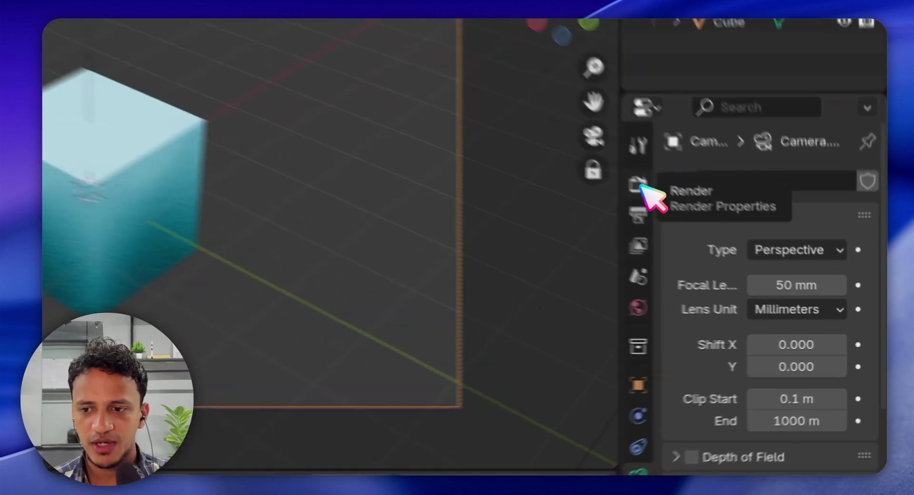
Turn on Film Transparent in Render Properties and move the camera closer to the cube
{"action": "left_click", "coordinate": [725, 241]}
{"action": "scroll", "coordinate": [753, 330], "scroll_direction": "down", "scroll_amount": 5}
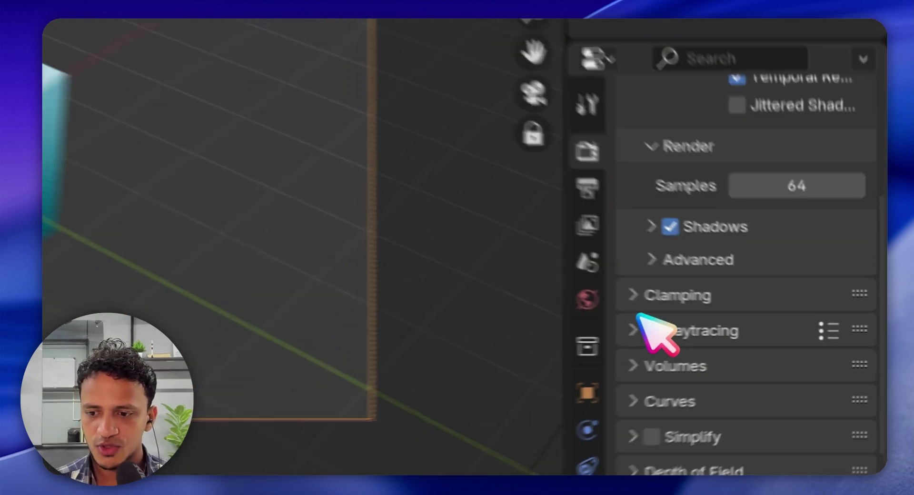
{"action": "scroll", "coordinate": [638, 316], "scroll_direction": "down", "scroll_amount": 3}
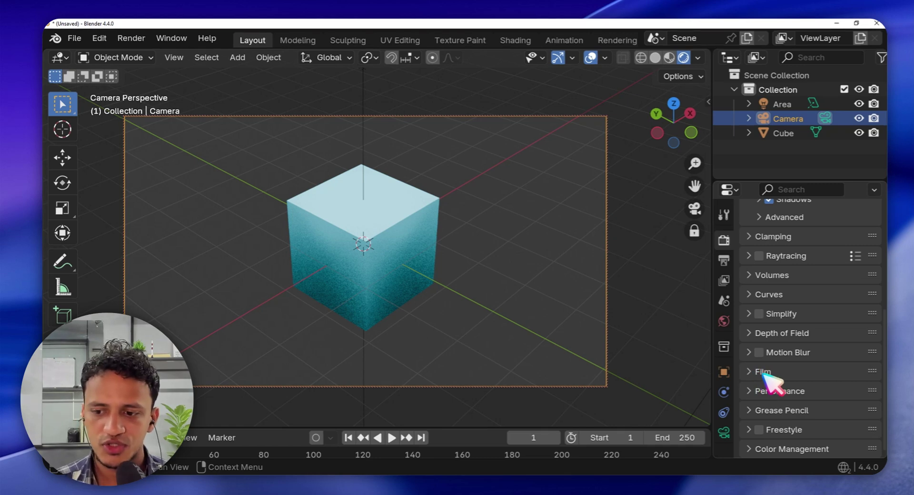
{"action": "left_click", "coordinate": [757, 371]}
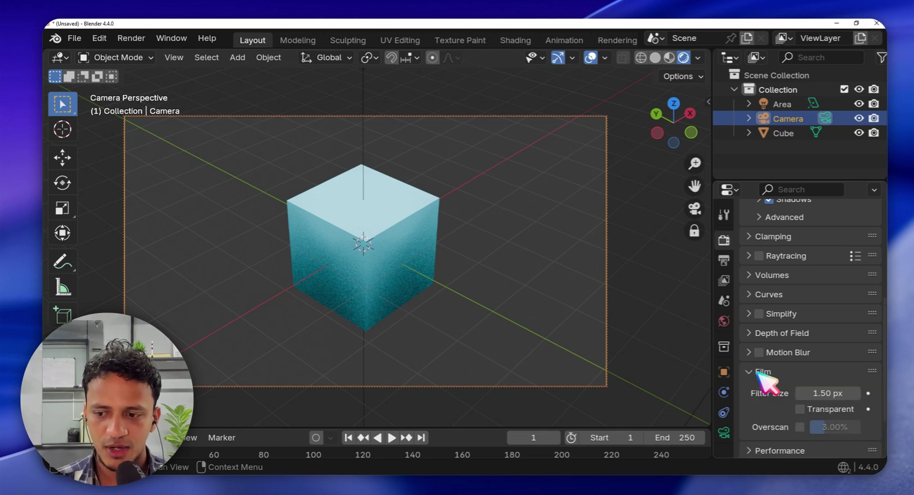
{"action": "scroll", "coordinate": [762, 376], "scroll_direction": "down", "scroll_amount": 3}
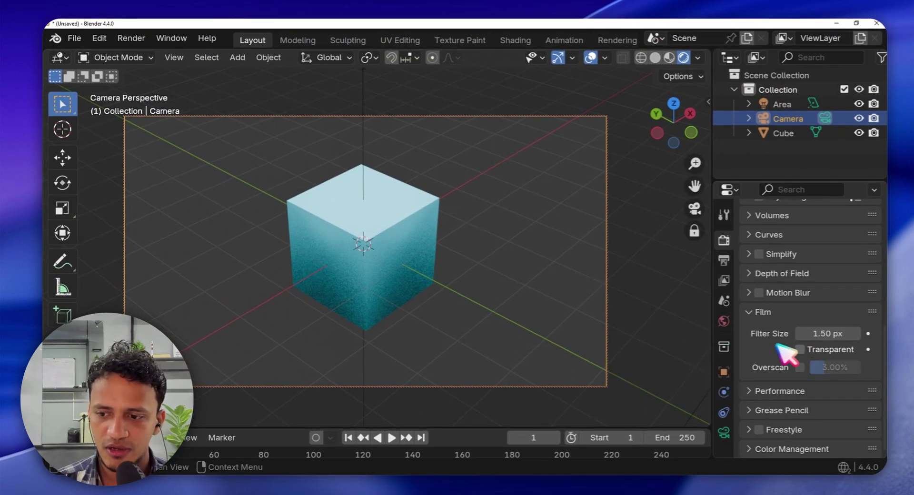
{"action": "left_click", "coordinate": [801, 350]}
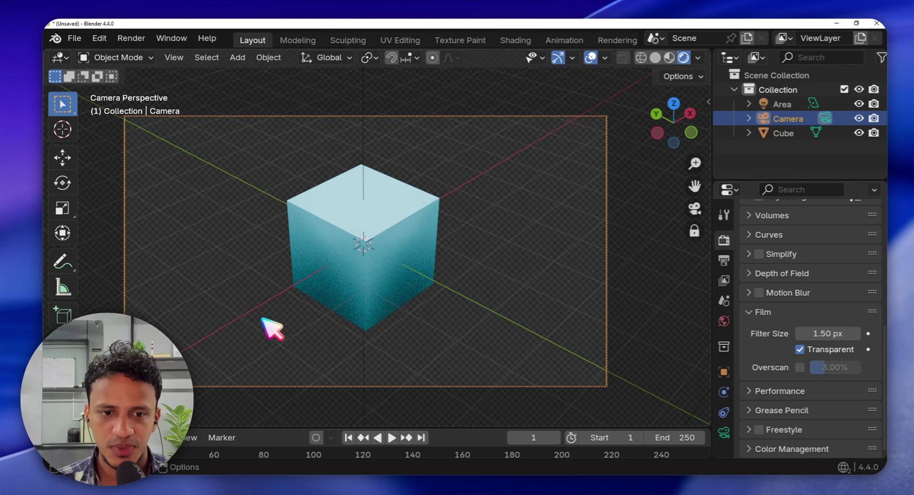
{"action": "scroll", "coordinate": [352, 215], "scroll_direction": "up", "scroll_amount": 2}
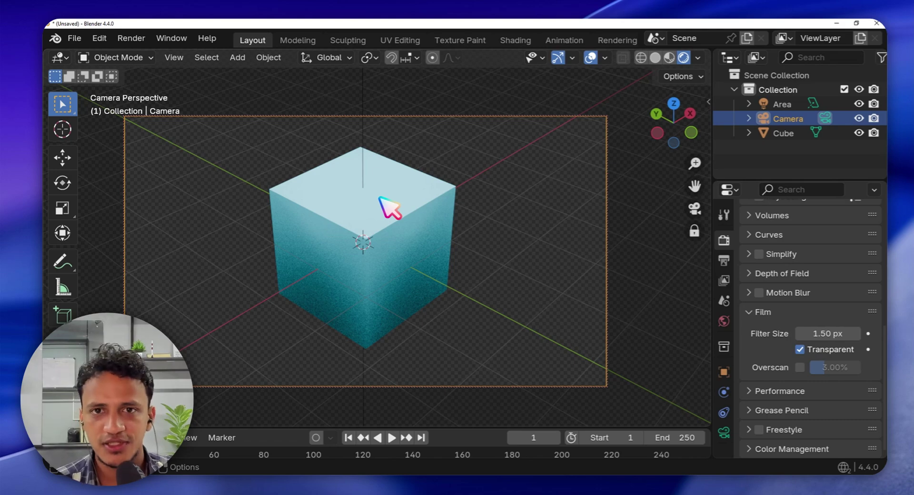
Render a still image of the cube from the camera
{"action": "left_click", "coordinate": [131, 39]}
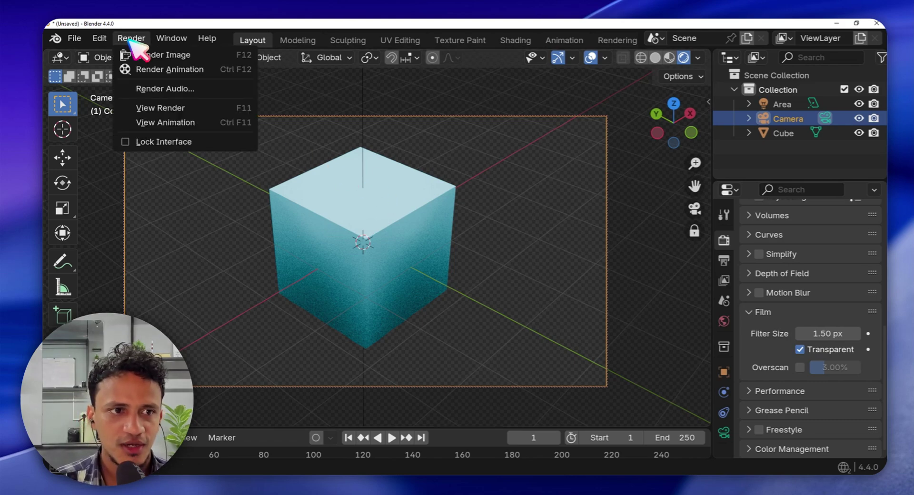
{"action": "left_click", "coordinate": [138, 55]}
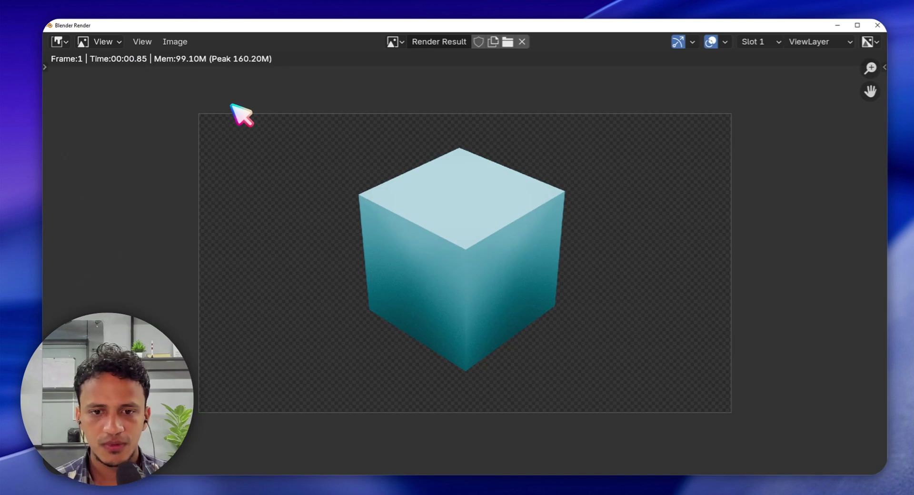
{"action": "scroll", "coordinate": [479, 236], "scroll_direction": "up", "scroll_amount": 3}
{"action": "scroll", "coordinate": [484, 242], "scroll_direction": "down", "scroll_amount": 2}
Save the render to the Desktop as image2.png and minimize the Blender windows
{"action": "left_click", "coordinate": [175, 42]}
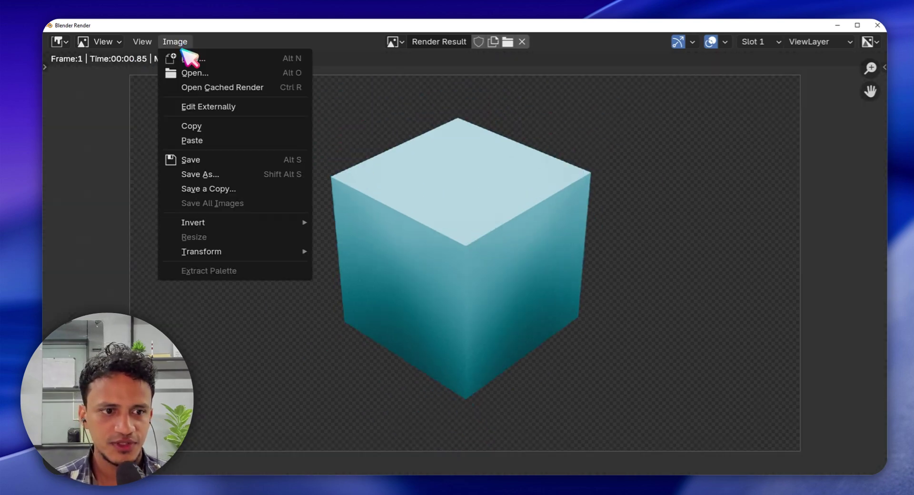
{"action": "left_click", "coordinate": [197, 178]}
{"action": "type", "text": "2"}
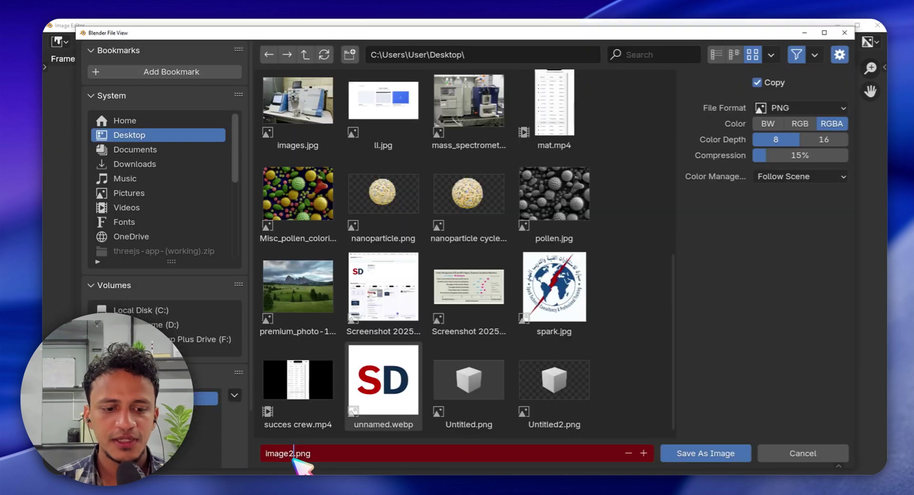
{"action": "left_click", "coordinate": [739, 453]}
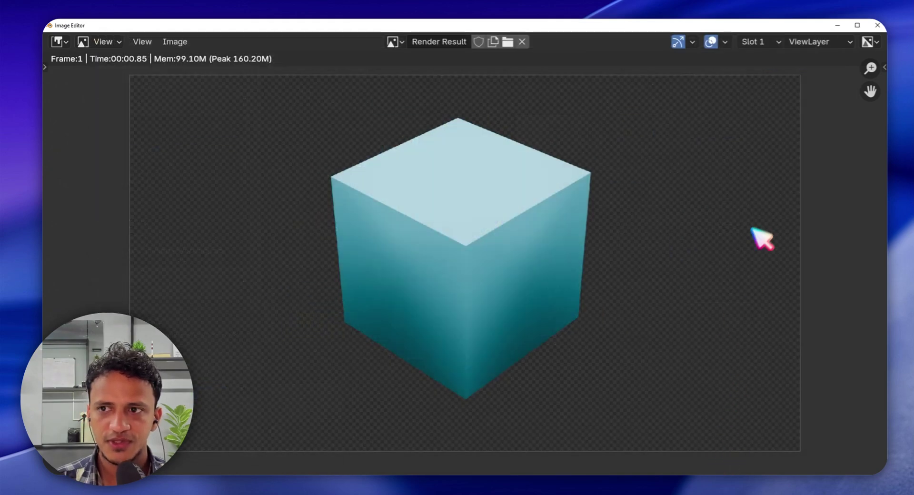
{"action": "left_click", "coordinate": [836, 25]}
{"action": "left_click", "coordinate": [836, 25]}
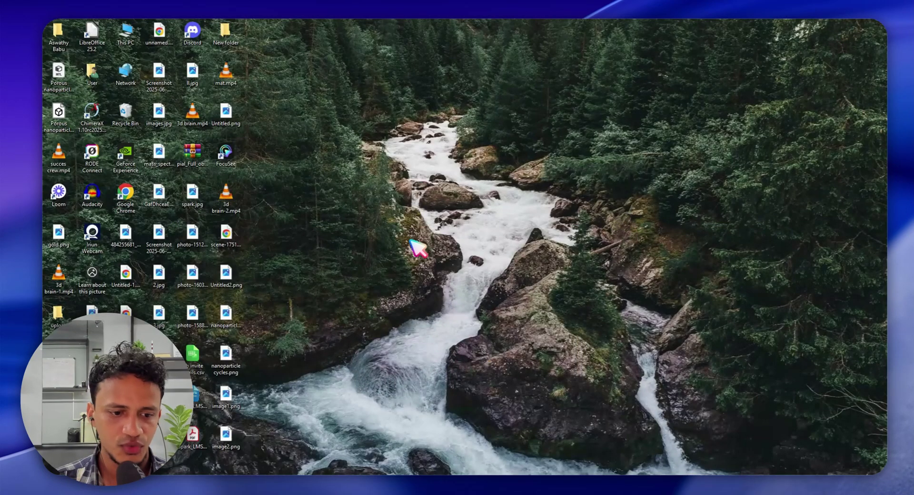
Open image2.png in Photos and zoom in on the earlier image1.png render
{"action": "double_click", "coordinate": [227, 435]}
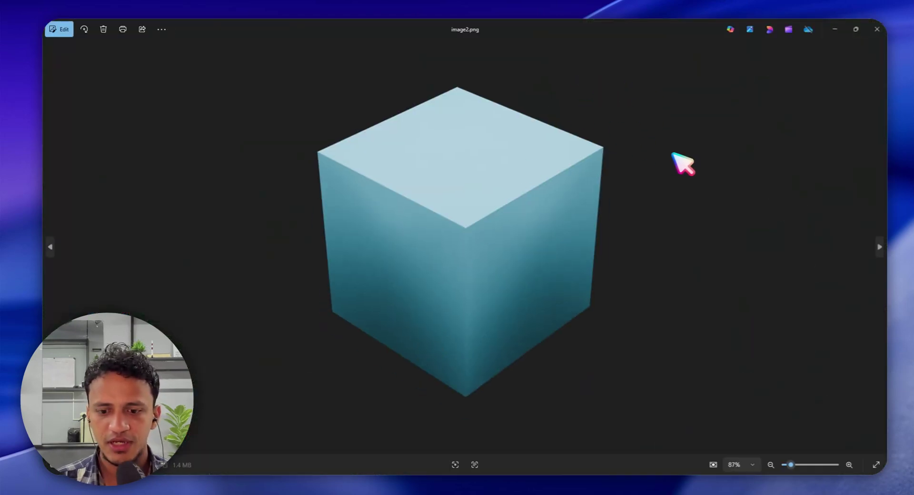
{"action": "key", "text": "Left"}
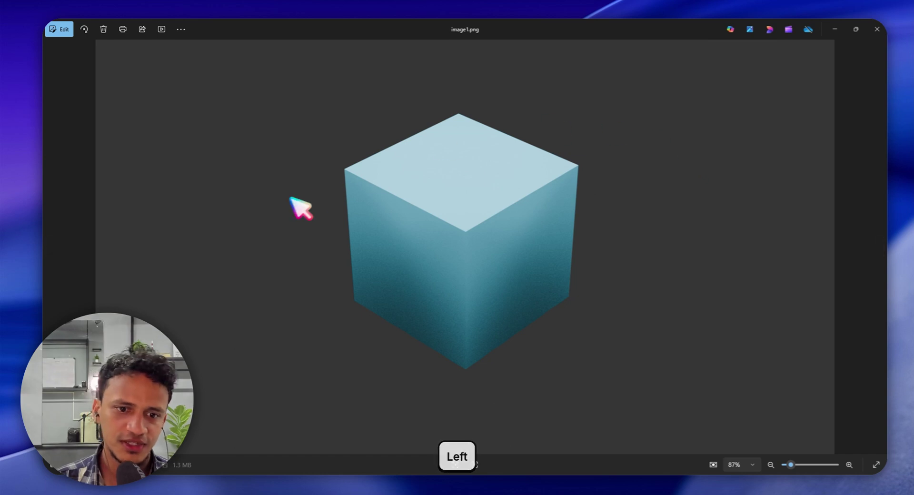
{"action": "scroll", "coordinate": [220, 211], "scroll_direction": "up", "scroll_amount": 5}
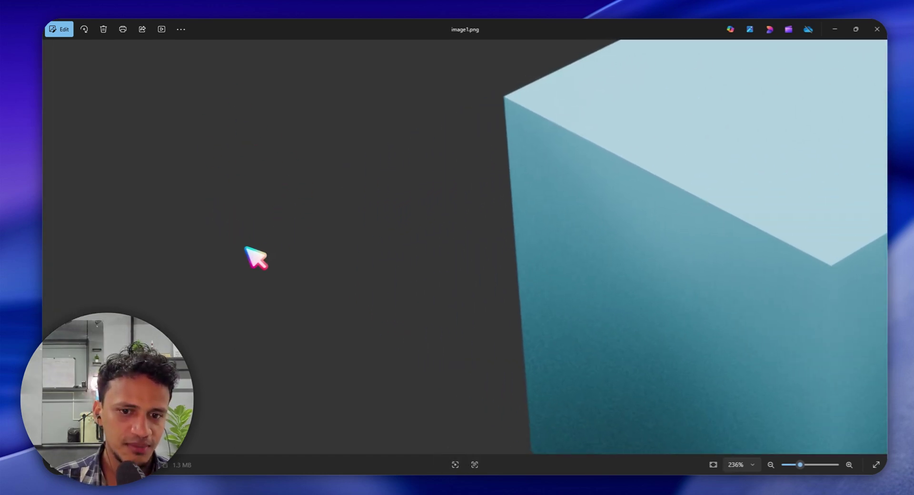
{"action": "scroll", "coordinate": [245, 265], "scroll_direction": "down", "scroll_amount": 5}
Zoom in on image2.png, then minimize Photos and return to the Writer document
{"action": "key", "text": "Right"}
{"action": "scroll", "coordinate": [249, 279], "scroll_direction": "up", "scroll_amount": 5}
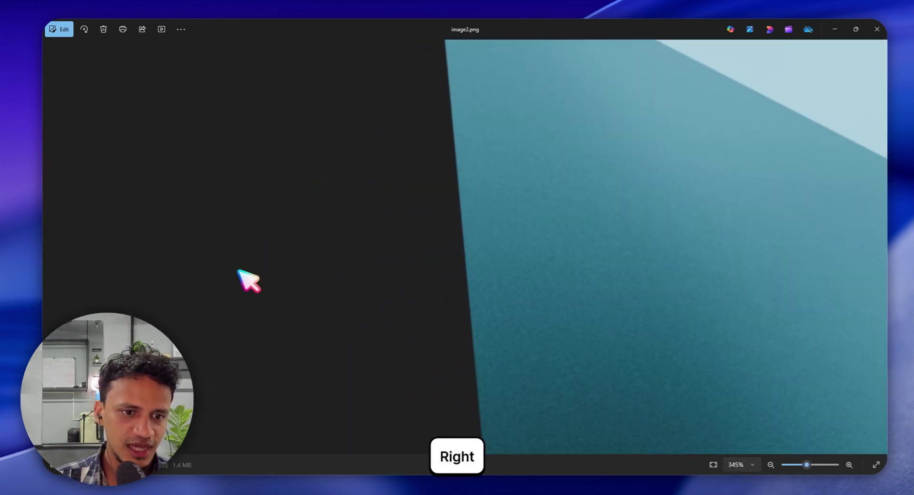
{"action": "scroll", "coordinate": [296, 212], "scroll_direction": "down", "scroll_amount": 5}
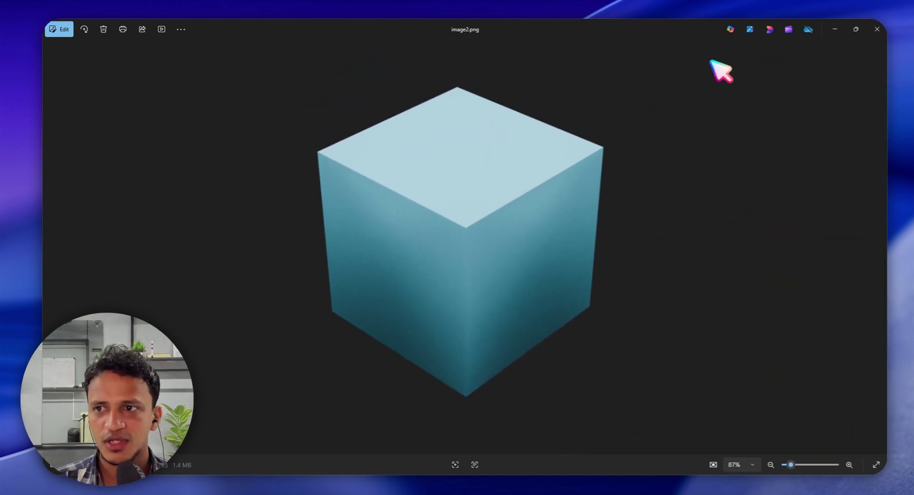
{"action": "left_click", "coordinate": [835, 29]}
{"action": "key", "text": "alt+Tab"}
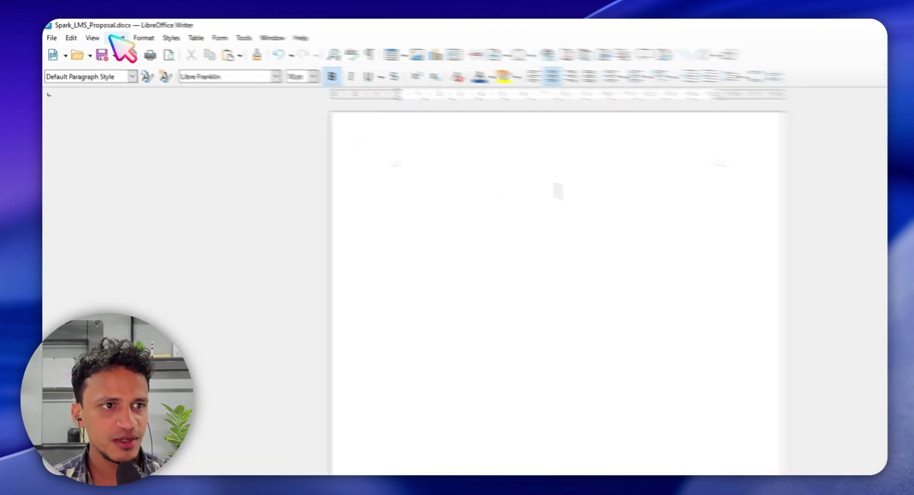
Insert image1.png from the Desktop into the Writer document
{"action": "left_click", "coordinate": [116, 38]}
{"action": "left_click", "coordinate": [151, 79]}
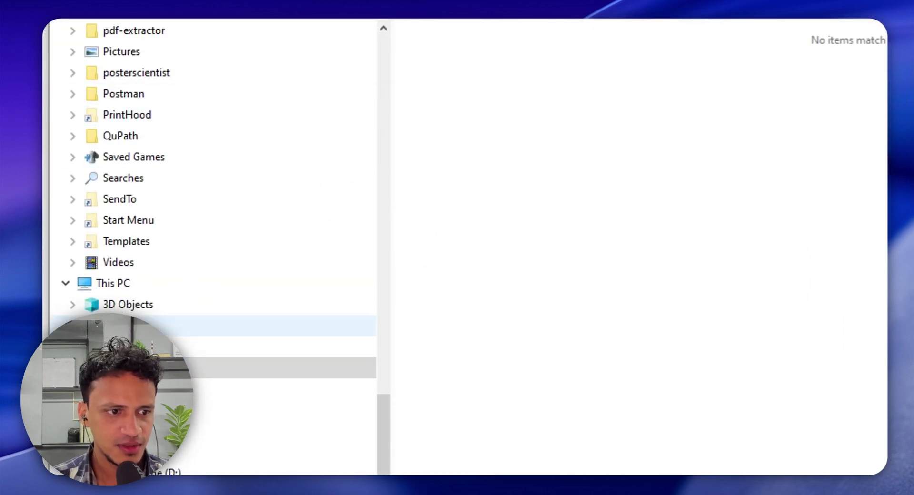
{"action": "left_click", "coordinate": [181, 327]}
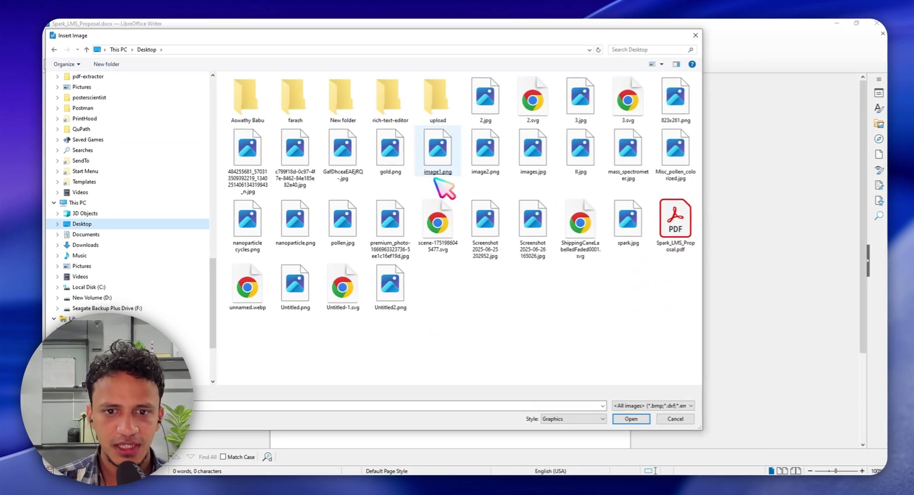
{"action": "double_click", "coordinate": [440, 157]}
Insert the transparent image2.png render above it, check both images, and show the desktop
{"action": "left_click", "coordinate": [101, 34]}
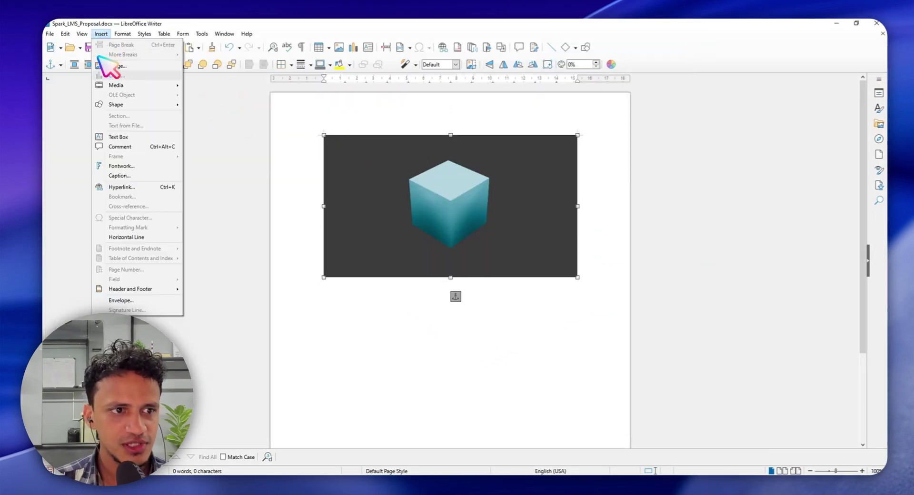
{"action": "left_click", "coordinate": [129, 71]}
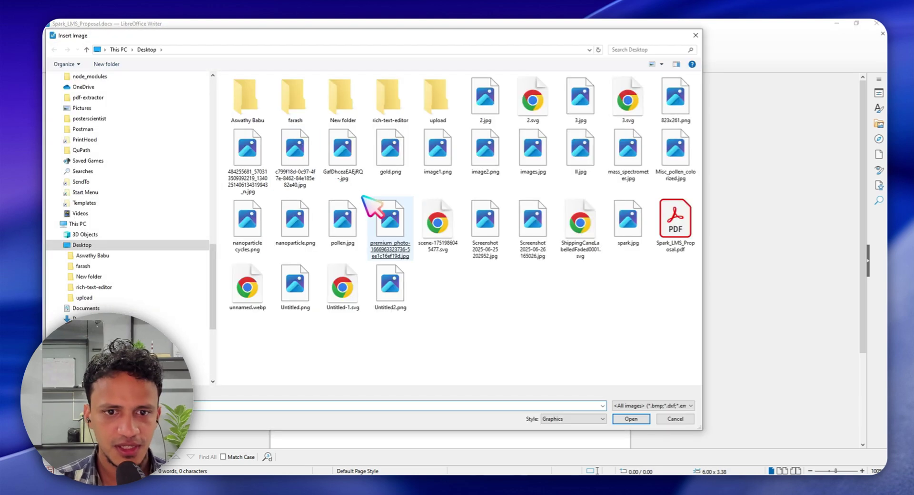
{"action": "double_click", "coordinate": [431, 175]}
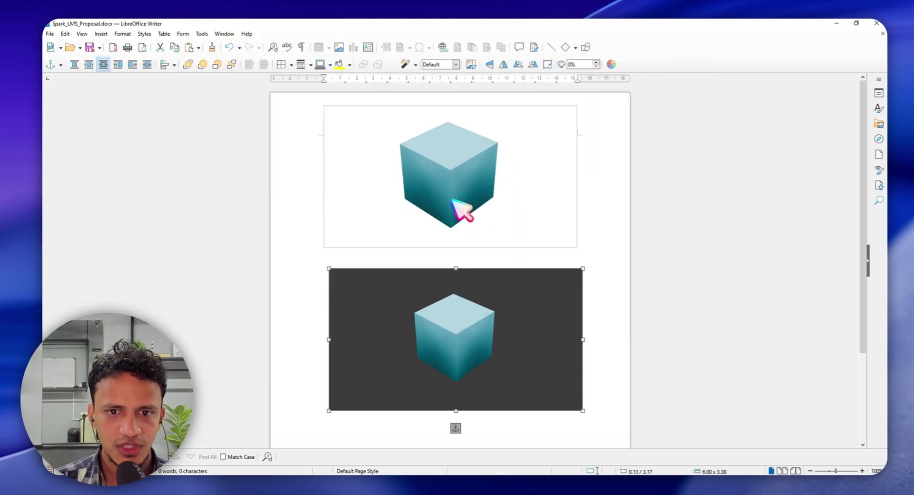
{"action": "left_click", "coordinate": [468, 196]}
{"action": "left_click", "coordinate": [467, 339]}
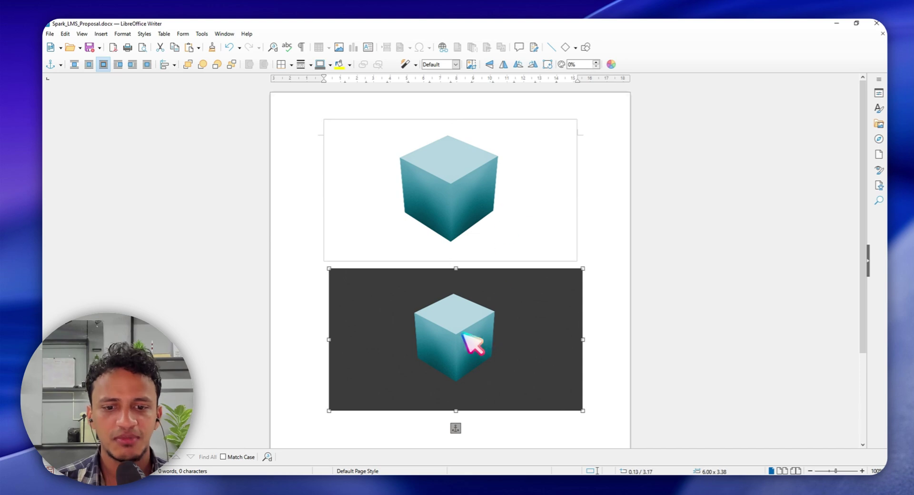
{"action": "left_click", "coordinate": [460, 177]}
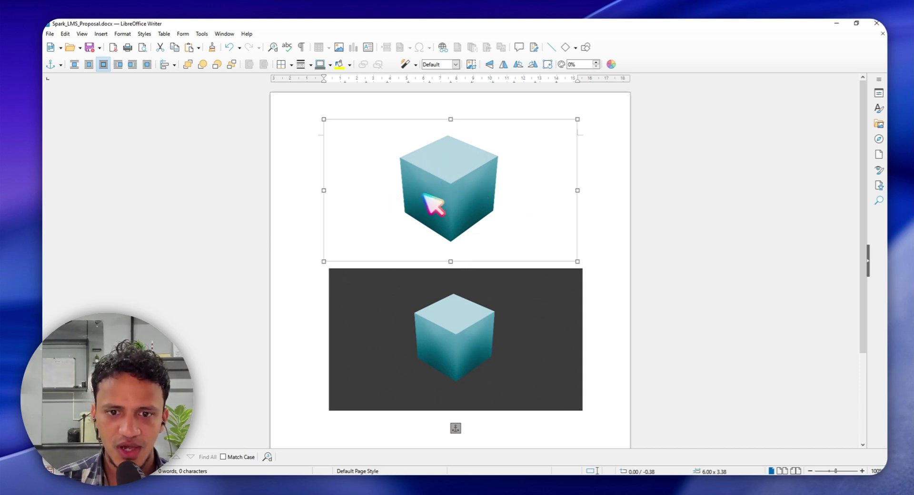
{"action": "key", "text": "super+d"}
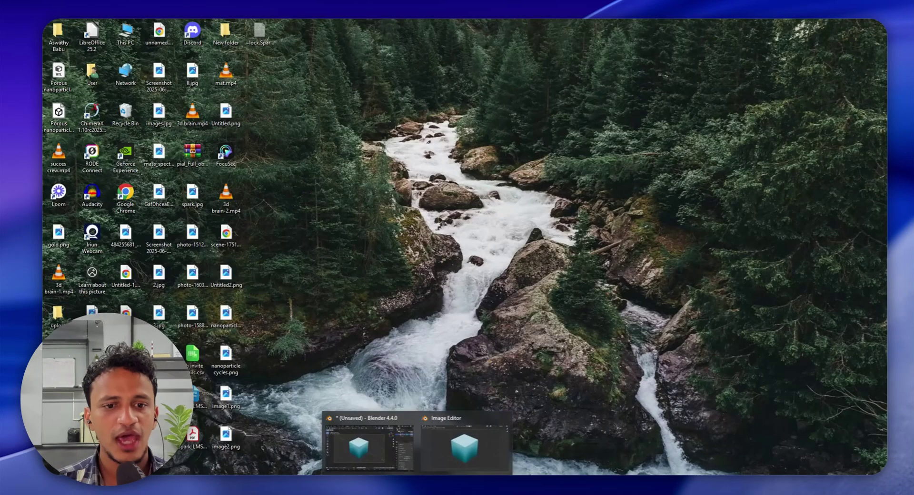
Restore the Blender 4.4.0 window and select the cube instead of the camera
{"action": "left_click", "coordinate": [404, 465]}
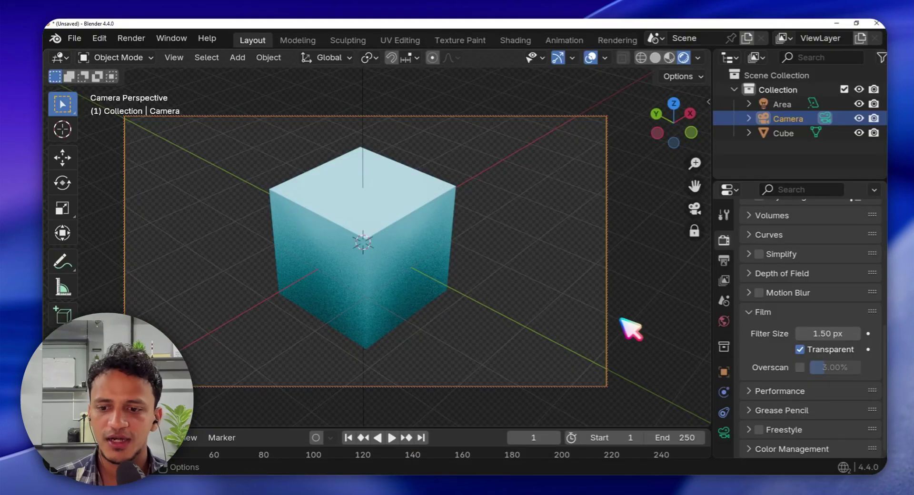
{"action": "left_click", "coordinate": [599, 289]}
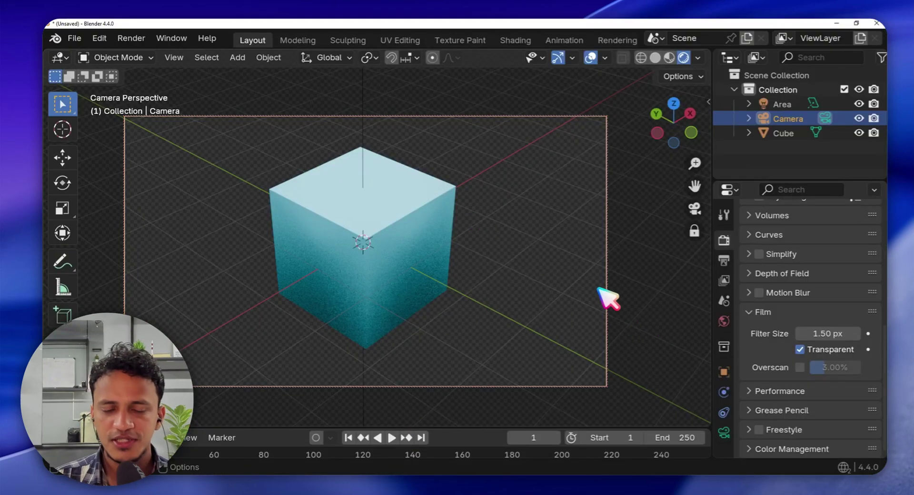
{"action": "left_click", "coordinate": [352, 275]}
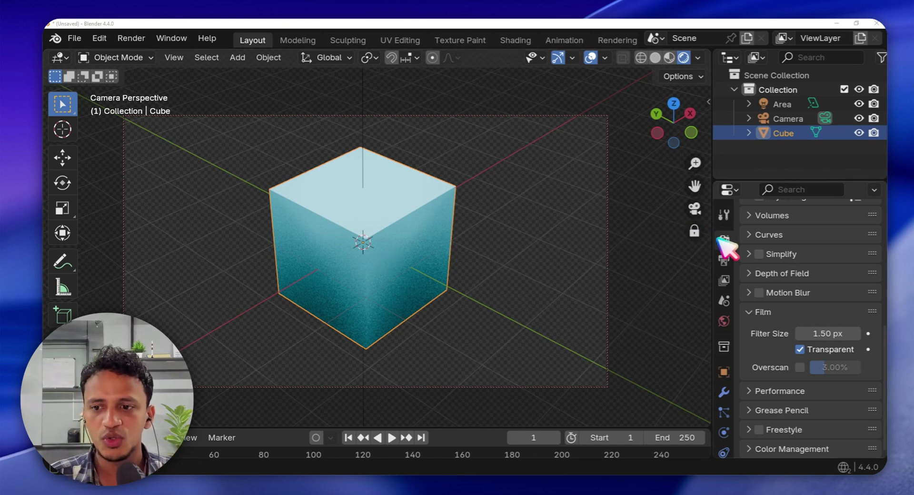
Widen the Properties editor and set Render Engine to Cycles, orbiting to preview the cube
{"action": "scroll", "coordinate": [812, 323], "scroll_direction": "up", "scroll_amount": 12}
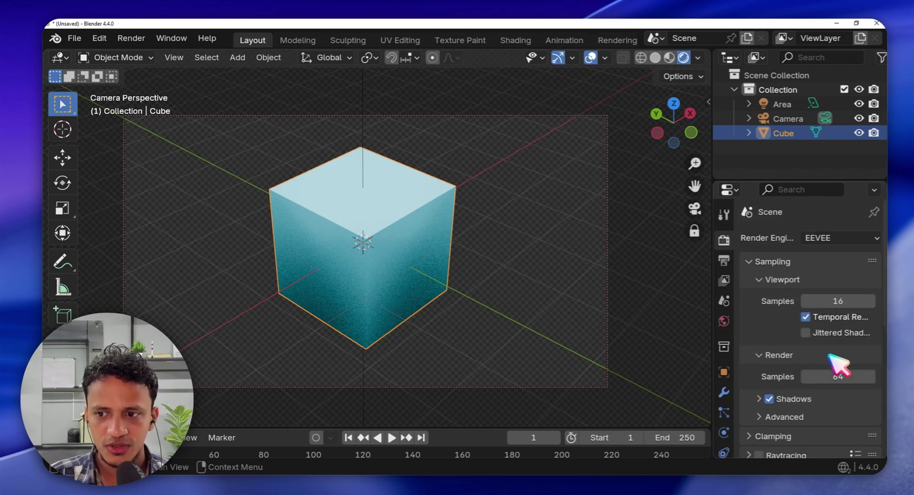
{"action": "left_click_drag", "start_coordinate": [713, 244], "coordinate": [655, 257]}
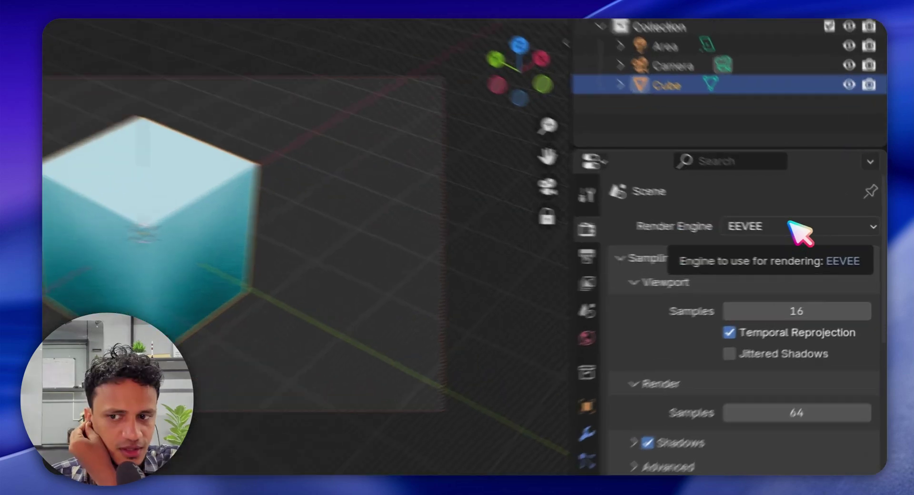
{"action": "left_click", "coordinate": [817, 239]}
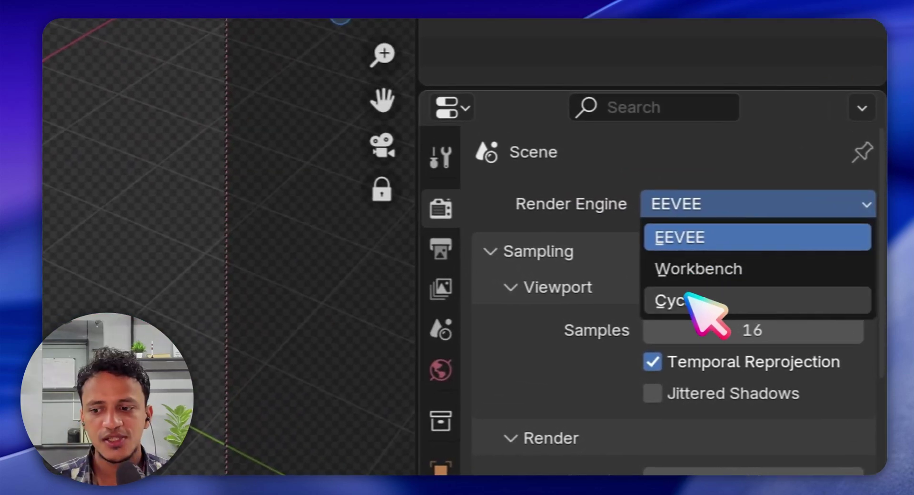
{"action": "left_click", "coordinate": [689, 297]}
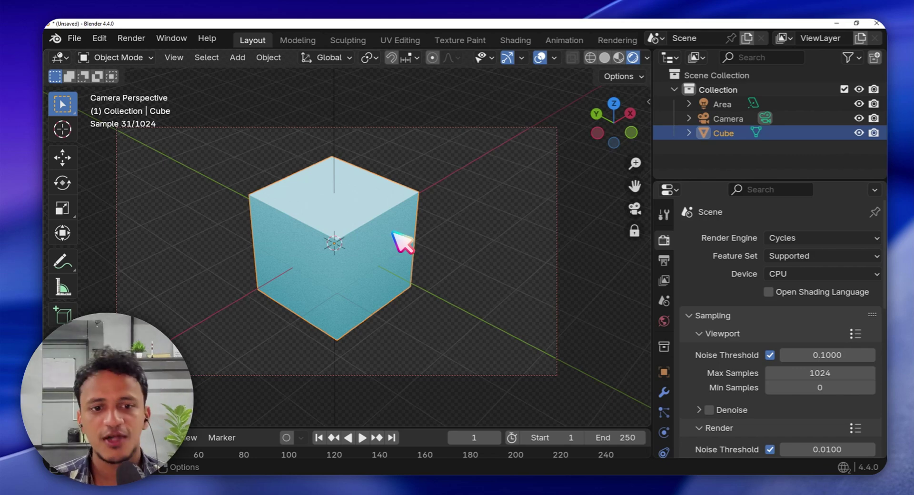
{"action": "scroll", "coordinate": [395, 245], "scroll_direction": "down", "scroll_amount": 3}
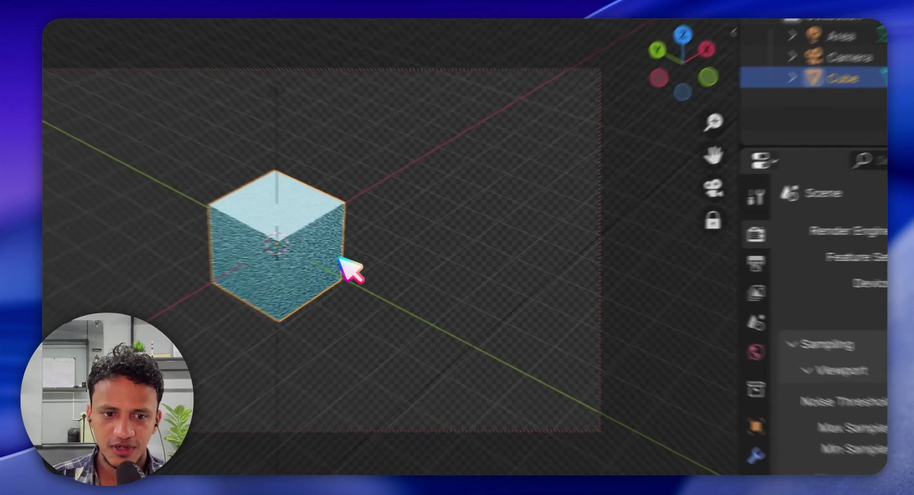
{"action": "scroll", "coordinate": [367, 248], "scroll_direction": "up", "scroll_amount": 3}
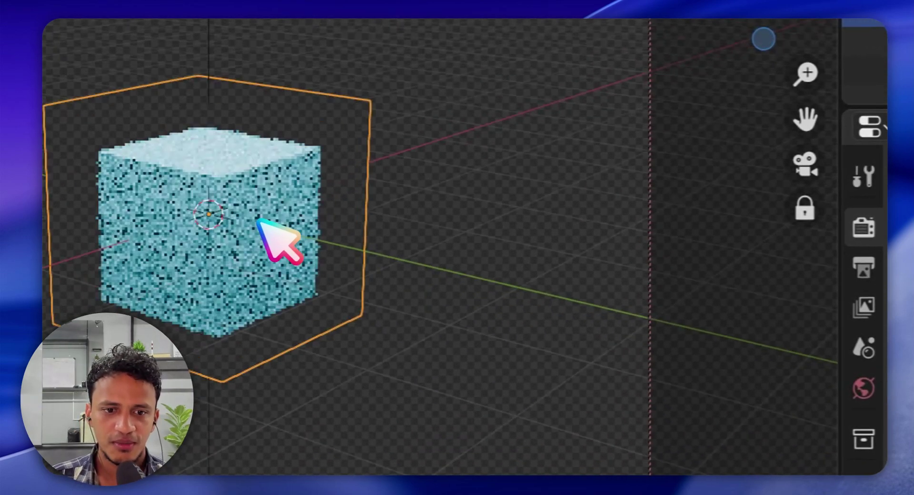
{"action": "scroll", "coordinate": [258, 224], "scroll_direction": "up", "scroll_amount": 2}
{"action": "middle_click_drag", "start_coordinate": [261, 229], "coordinate": [260, 281]}
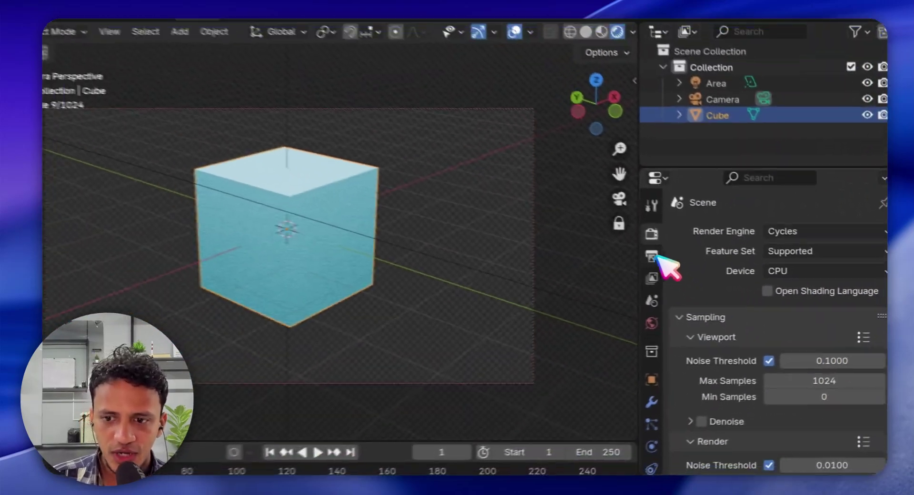
{"action": "scroll", "coordinate": [718, 302], "scroll_direction": "down", "scroll_amount": 7}
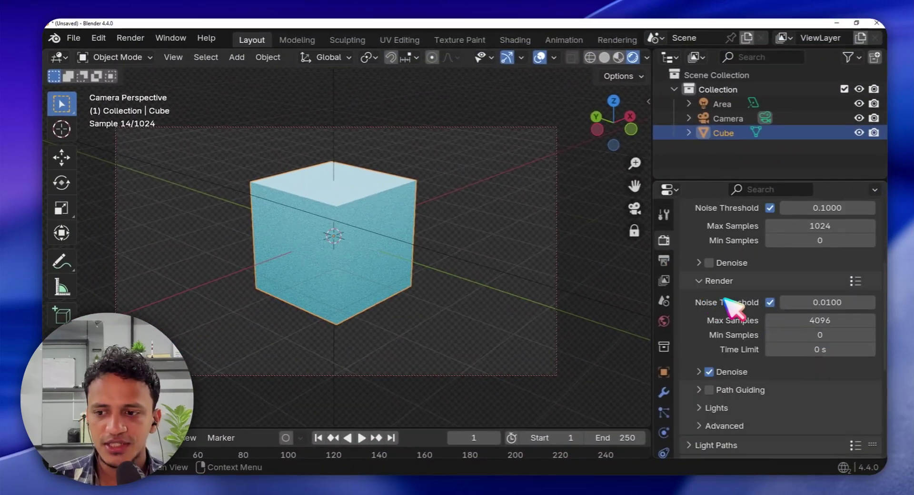
{"action": "scroll", "coordinate": [732, 321], "scroll_direction": "up", "scroll_amount": 2}
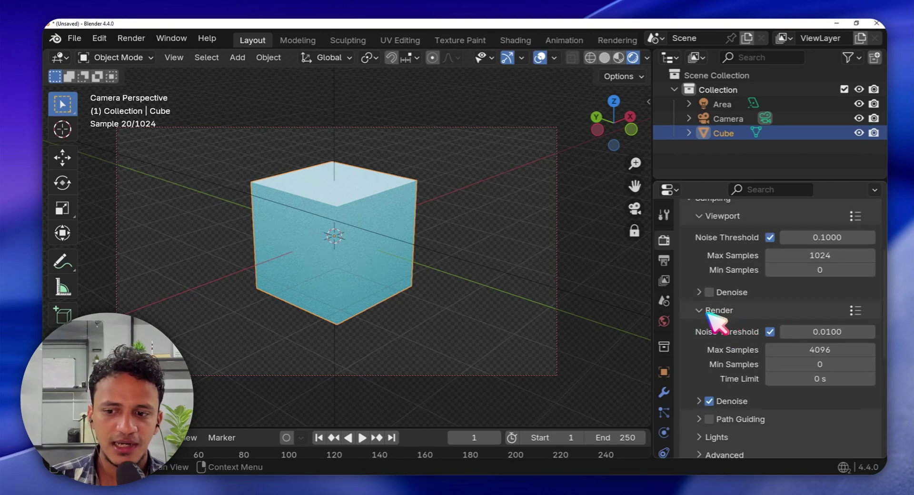
Set the Render Max Samples value to 100
{"action": "double_click", "coordinate": [826, 352]}
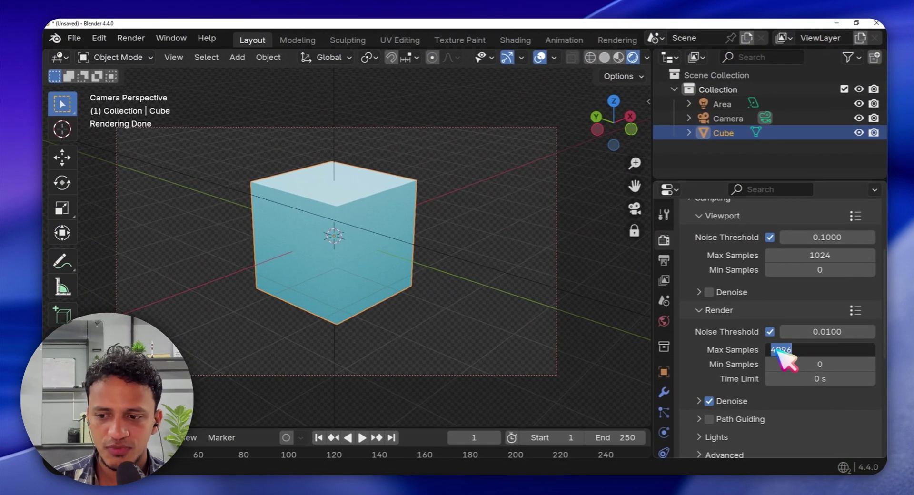
{"action": "type", "text": "100"}
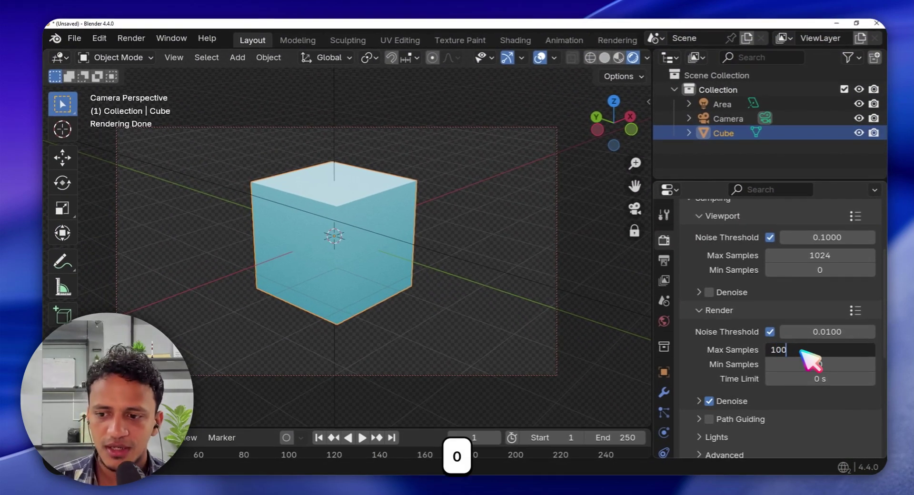
{"action": "key", "text": "Return"}
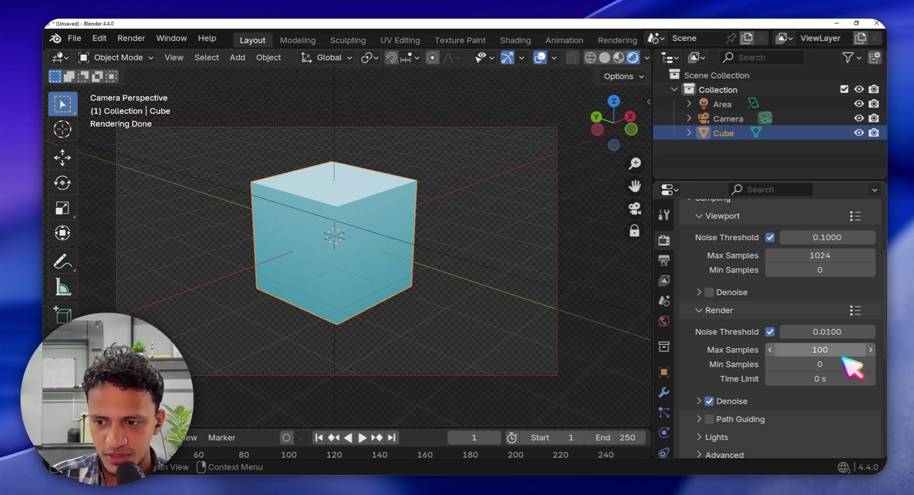
{"action": "scroll", "coordinate": [445, 281], "scroll_direction": "down", "scroll_amount": 3}
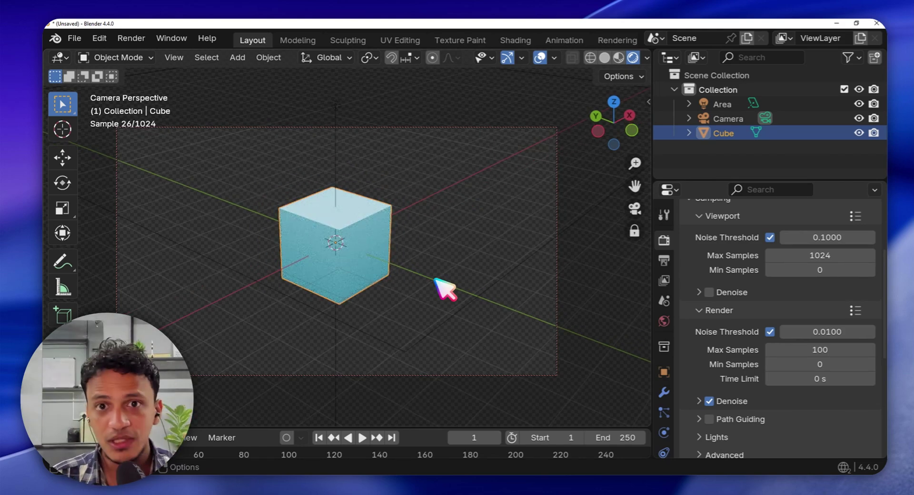
{"action": "scroll", "coordinate": [445, 288], "scroll_direction": "up", "scroll_amount": 3}
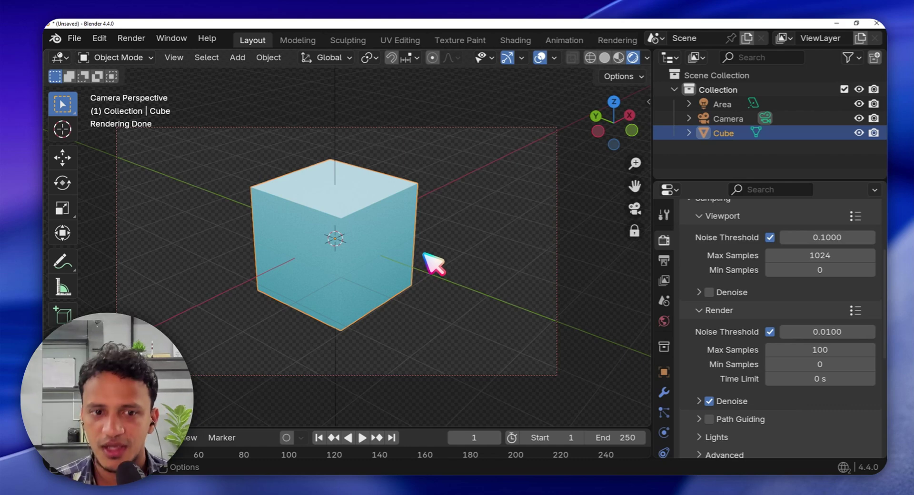
Open Porous nanoparticle.blend, discarding changes to the unsaved cube scene
{"action": "left_click", "coordinate": [74, 38]}
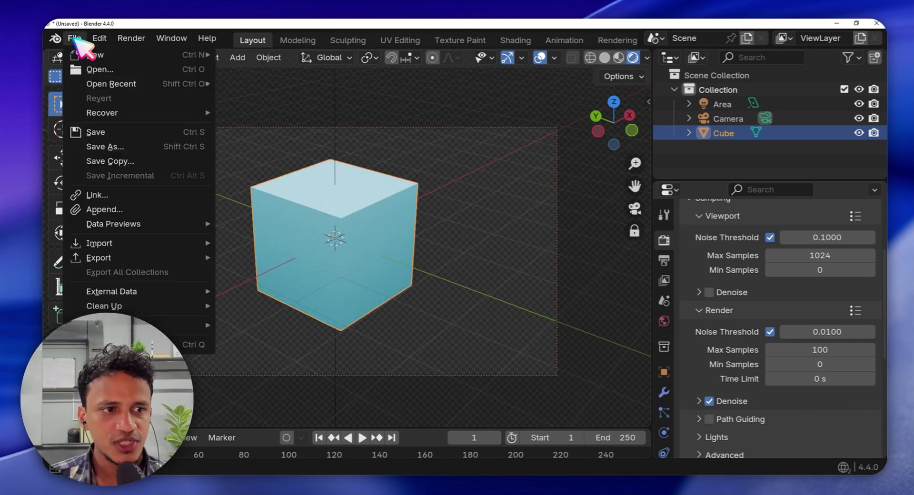
{"action": "left_click", "coordinate": [96, 70]}
{"action": "left_click", "coordinate": [496, 285]}
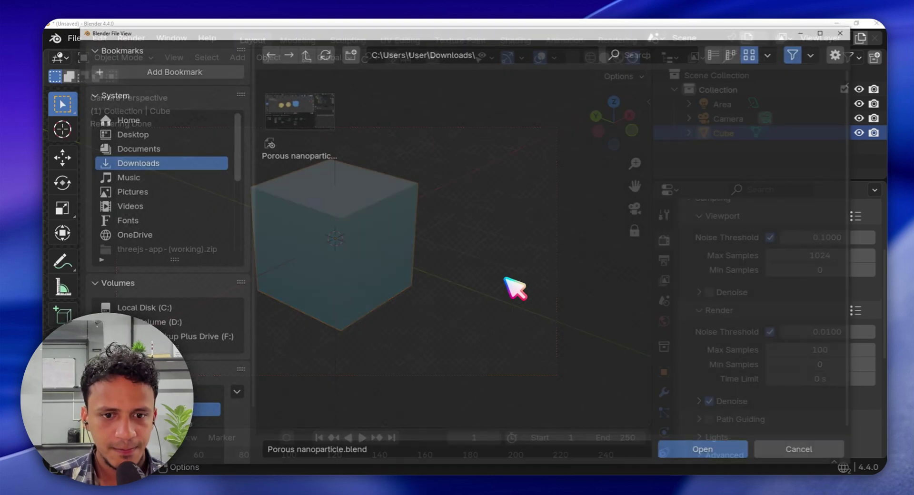
{"action": "double_click", "coordinate": [301, 119]}
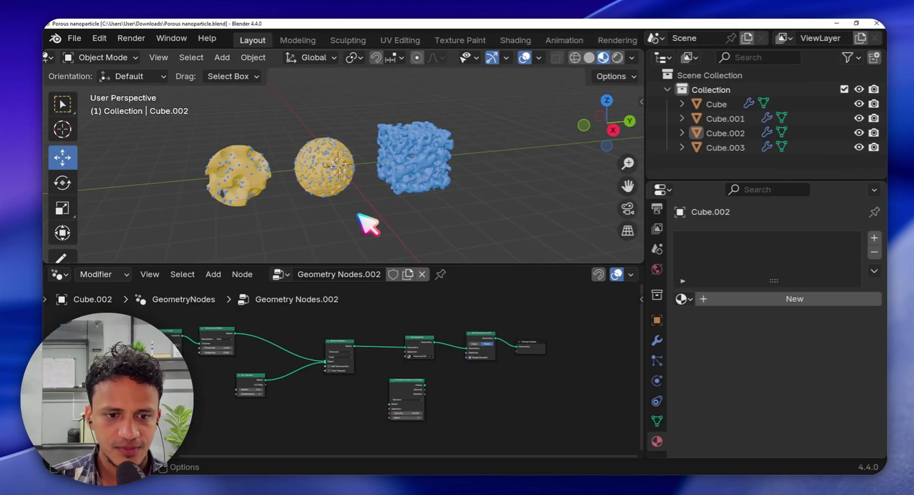
Enlarge and orbit the viewport, switch shading to Rendered, and open the Add menu
{"action": "left_click_drag", "start_coordinate": [357, 263], "coordinate": [369, 387]}
{"action": "middle_click_drag", "start_coordinate": [364, 270], "coordinate": [417, 270]}
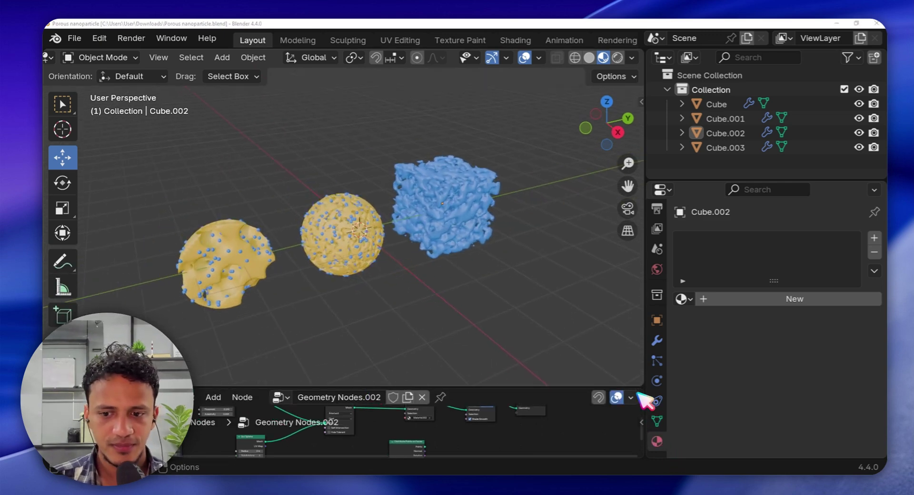
{"action": "scroll", "coordinate": [567, 138], "scroll_direction": "down", "scroll_amount": 2}
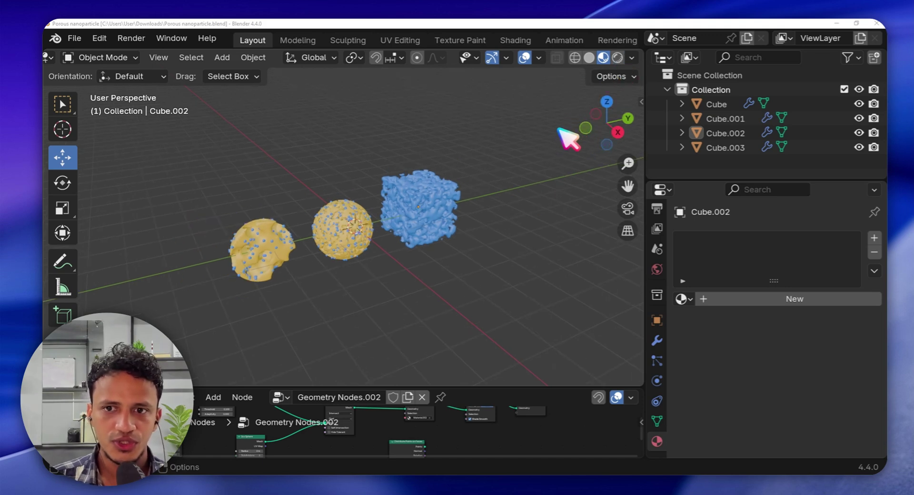
{"action": "left_click", "coordinate": [618, 57]}
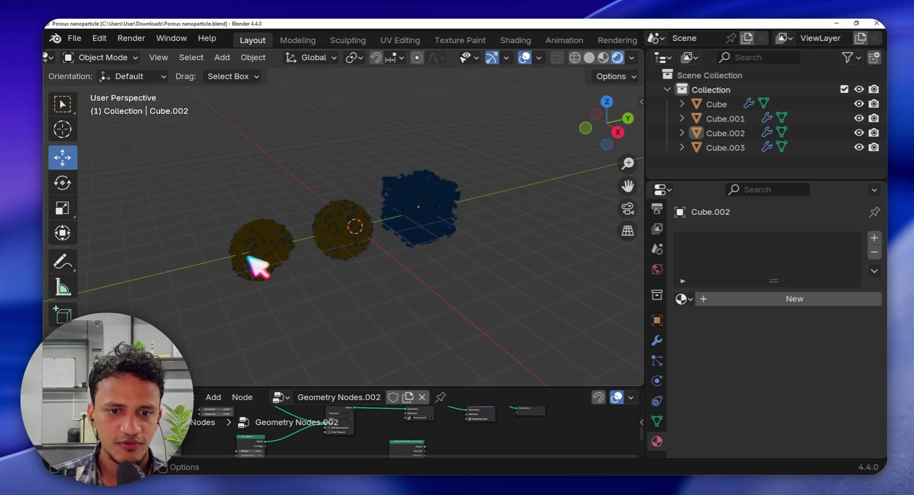
{"action": "key", "text": "shift+a"}
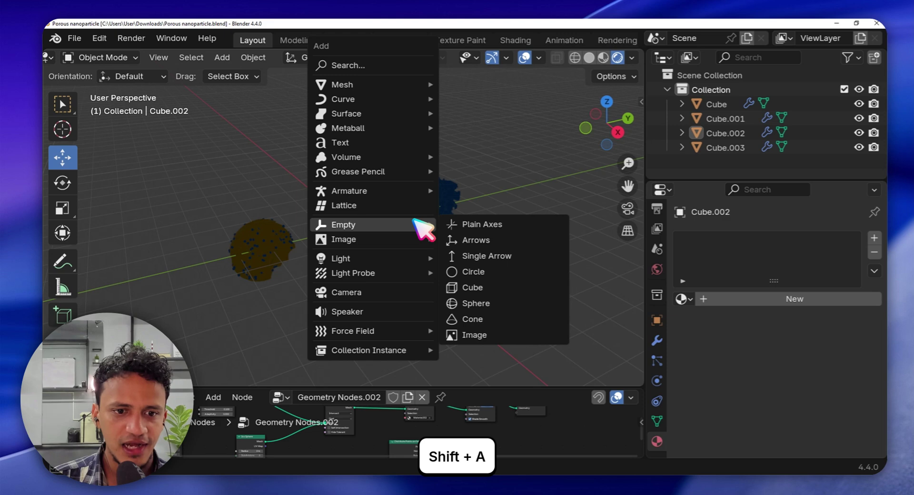
Add an area light and scale it up
{"action": "mouse_move", "coordinate": [358, 260]}
{"action": "left_click", "coordinate": [474, 305]}
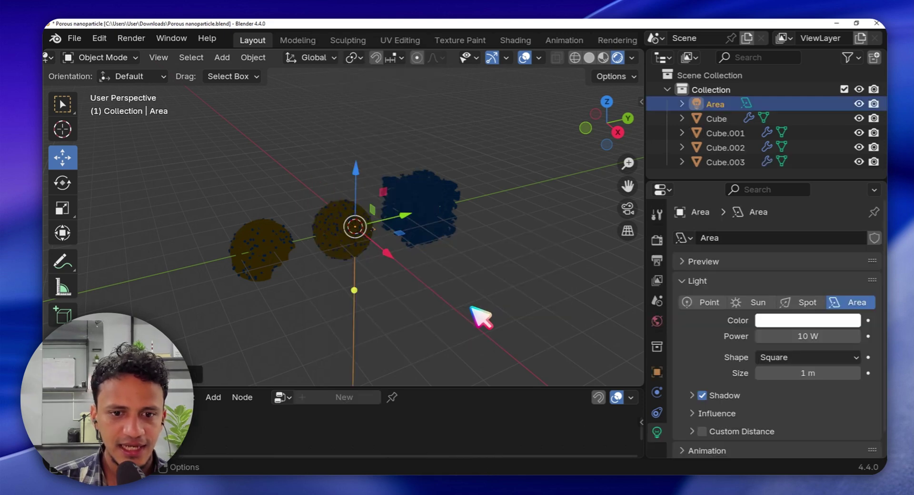
{"action": "middle_click_drag", "start_coordinate": [369, 183], "coordinate": [408, 230]}
{"action": "scroll", "coordinate": [392, 241], "scroll_direction": "up", "scroll_amount": 4}
{"action": "scroll", "coordinate": [395, 243], "scroll_direction": "up", "scroll_amount": 3}
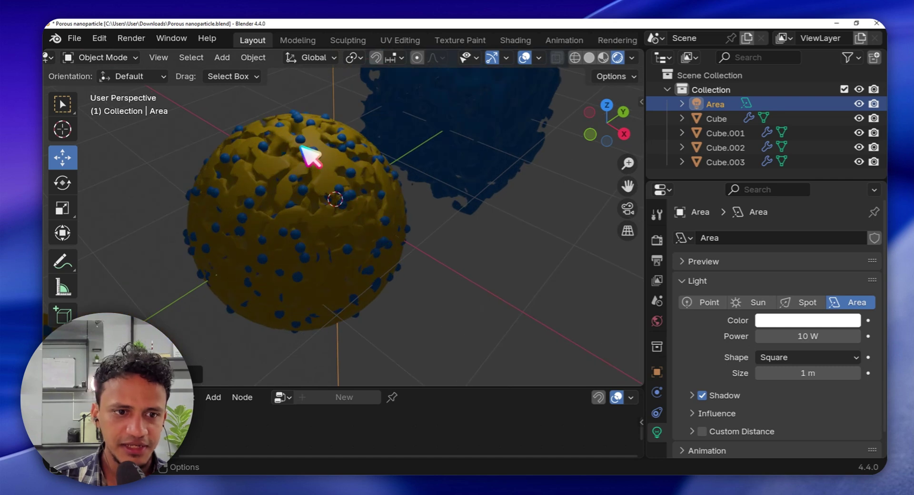
{"action": "scroll", "coordinate": [357, 224], "scroll_direction": "down", "scroll_amount": 8}
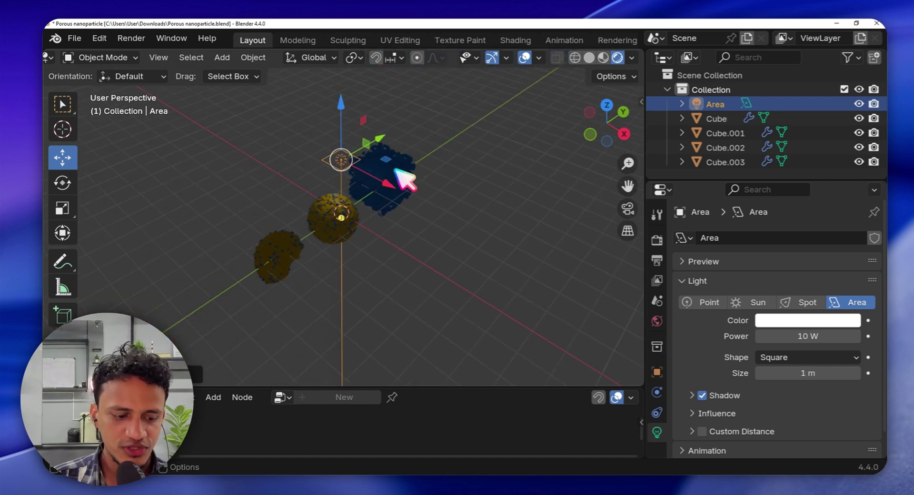
{"action": "key", "text": "s"}
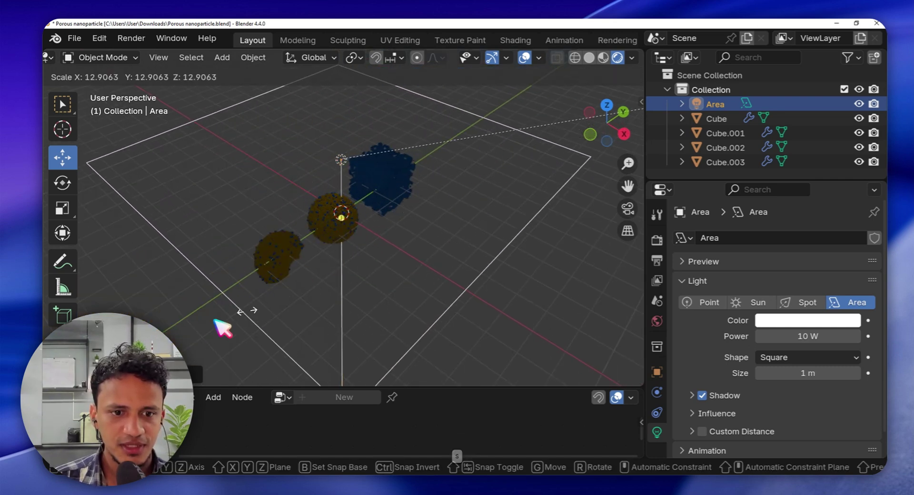
{"action": "left_click", "coordinate": [219, 322]}
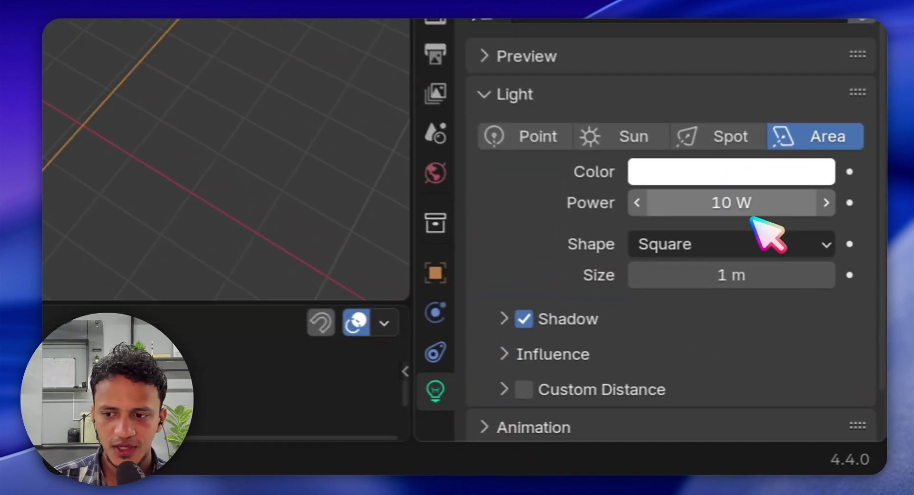
Set the area light's Power to 2000 W
{"action": "left_click", "coordinate": [819, 337]}
{"action": "type", "text": "20"}
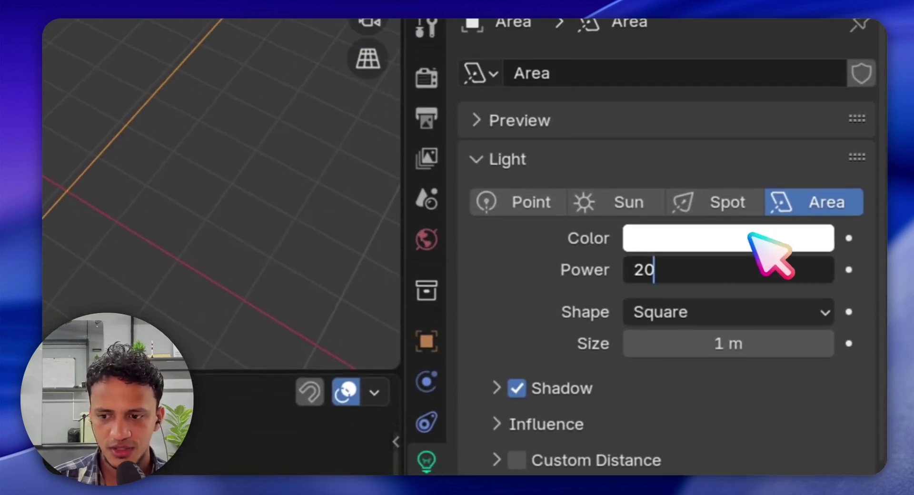
{"action": "type", "text": "00"}
{"action": "key", "text": "Return"}
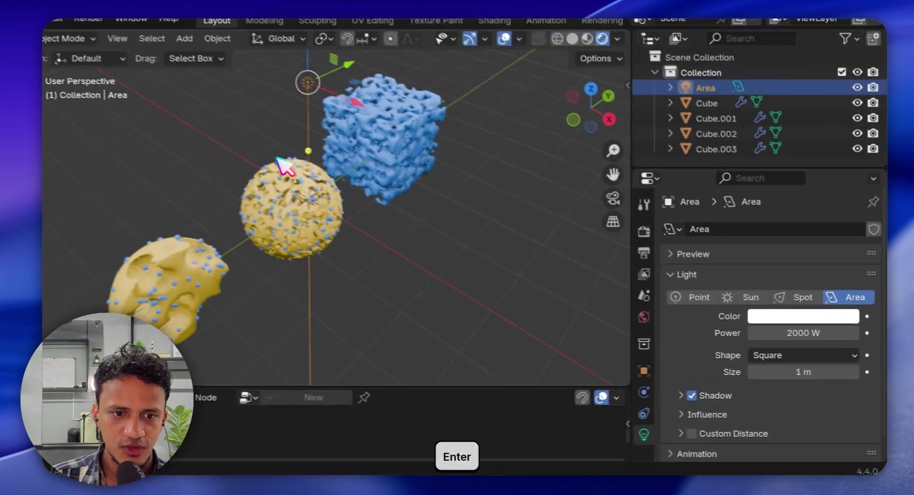
{"action": "scroll", "coordinate": [263, 112], "scroll_direction": "down", "scroll_amount": 5}
{"action": "middle_click_drag", "start_coordinate": [262, 112], "coordinate": [354, 203]}
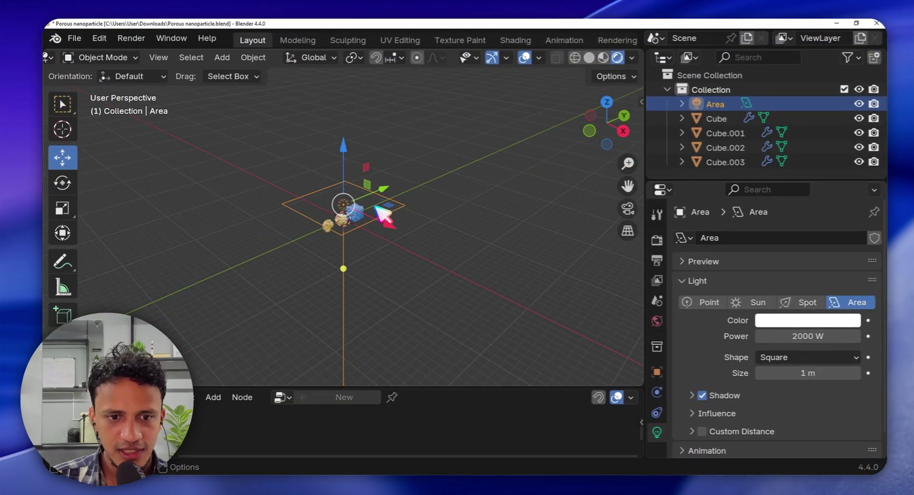
{"action": "scroll", "coordinate": [383, 214], "scroll_direction": "up", "scroll_amount": 6}
Rotate the area light toward the porous objects and slide it along the X axis
{"action": "left_click", "coordinate": [62, 182]}
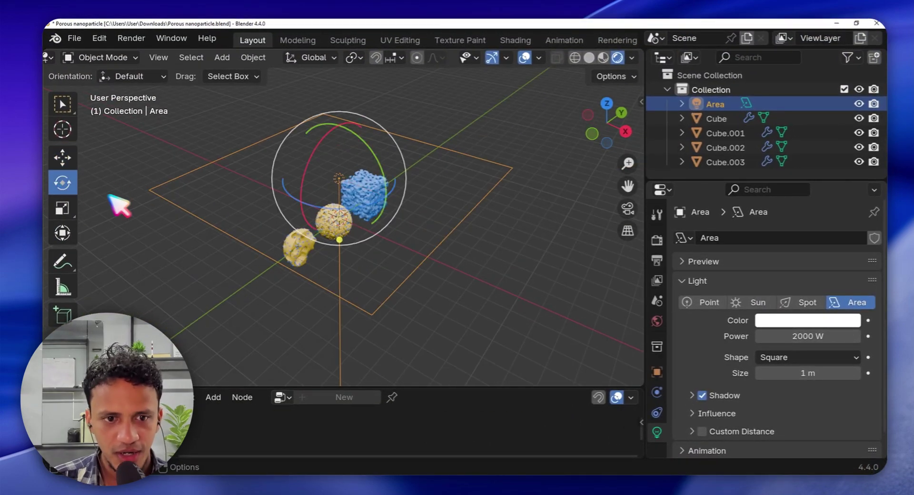
{"action": "left_click_drag", "start_coordinate": [376, 149], "coordinate": [477, 265]}
{"action": "left_click", "coordinate": [62, 157]}
{"action": "middle_click_drag", "start_coordinate": [459, 272], "coordinate": [442, 241]}
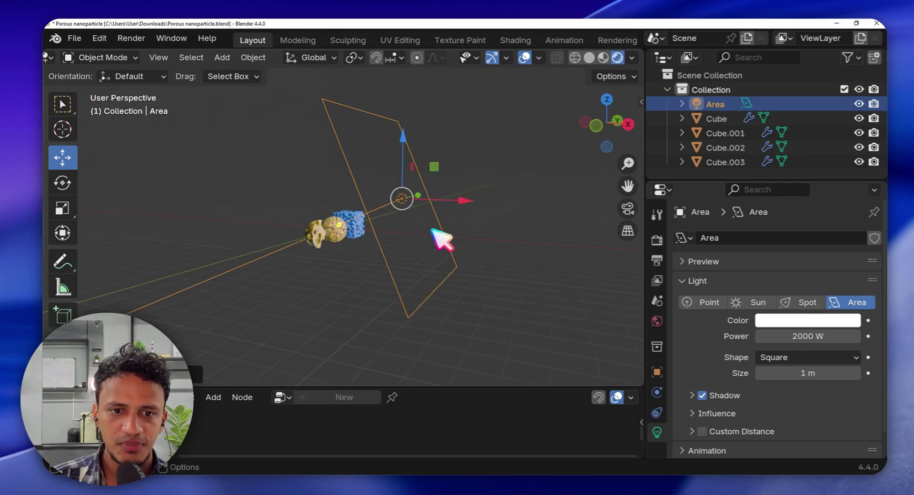
{"action": "middle_click_drag", "start_coordinate": [393, 203], "coordinate": [351, 236]}
{"action": "scroll", "coordinate": [358, 245], "scroll_direction": "down", "scroll_amount": 5}
{"action": "scroll", "coordinate": [353, 241], "scroll_direction": "down", "scroll_amount": 3}
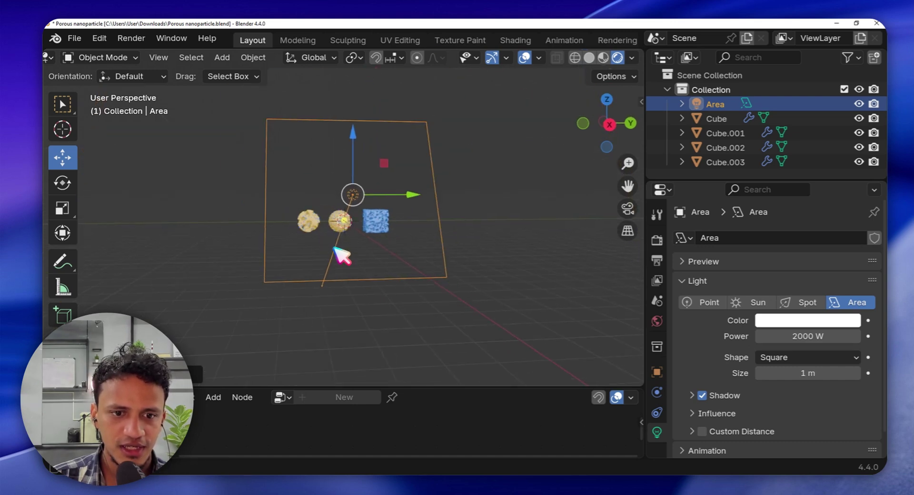
{"action": "scroll", "coordinate": [341, 255], "scroll_direction": "up", "scroll_amount": 1}
Add a camera and move it along the X axis
{"action": "key", "text": "shift+a"}
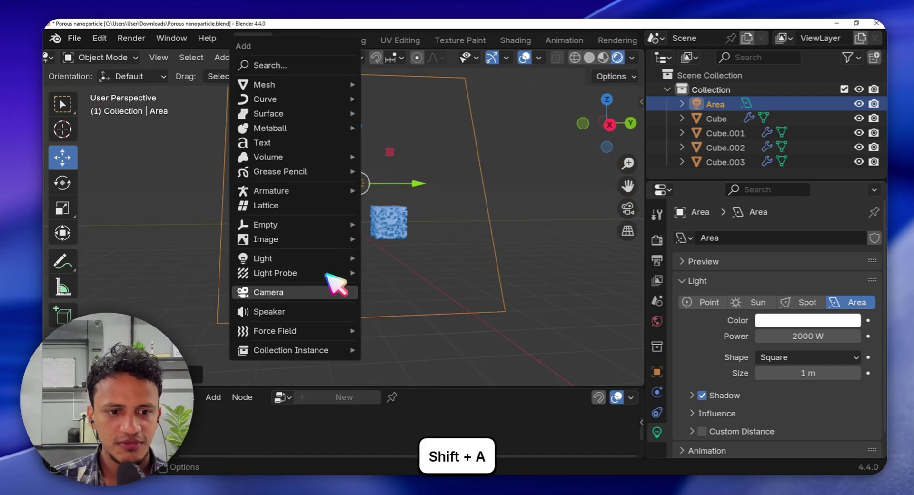
{"action": "left_click", "coordinate": [273, 291]}
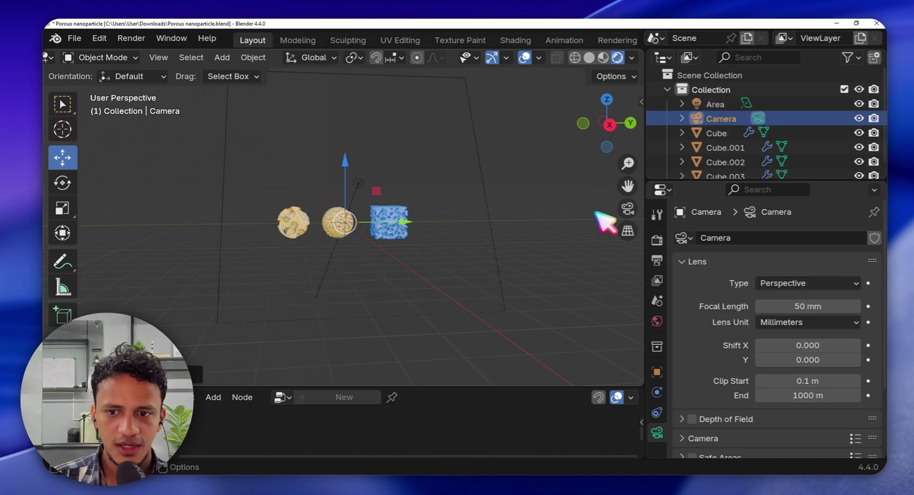
{"action": "scroll", "coordinate": [490, 237], "scroll_direction": "up", "scroll_amount": 3}
{"action": "middle_click_drag", "start_coordinate": [490, 237], "coordinate": [417, 300]}
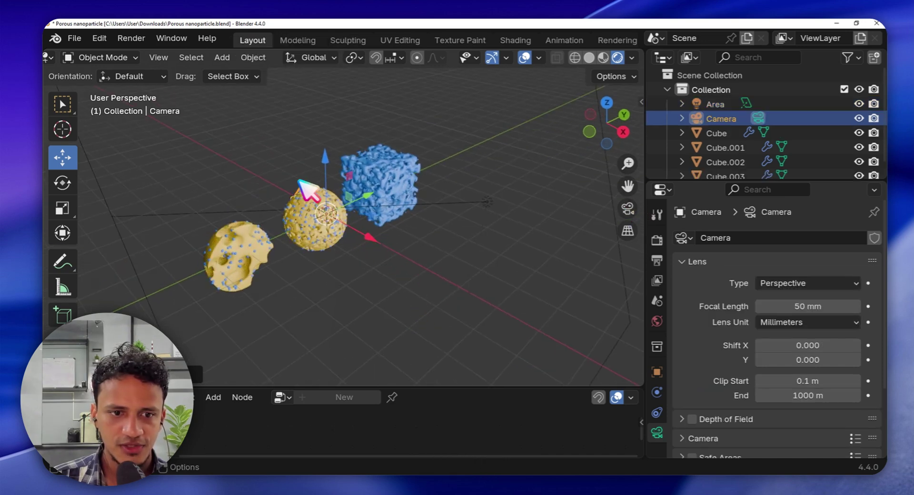
{"action": "key", "text": "g"}
{"action": "key", "text": "x"}
{"action": "left_click", "coordinate": [506, 307]}
{"action": "scroll", "coordinate": [506, 306], "scroll_direction": "down", "scroll_amount": 3}
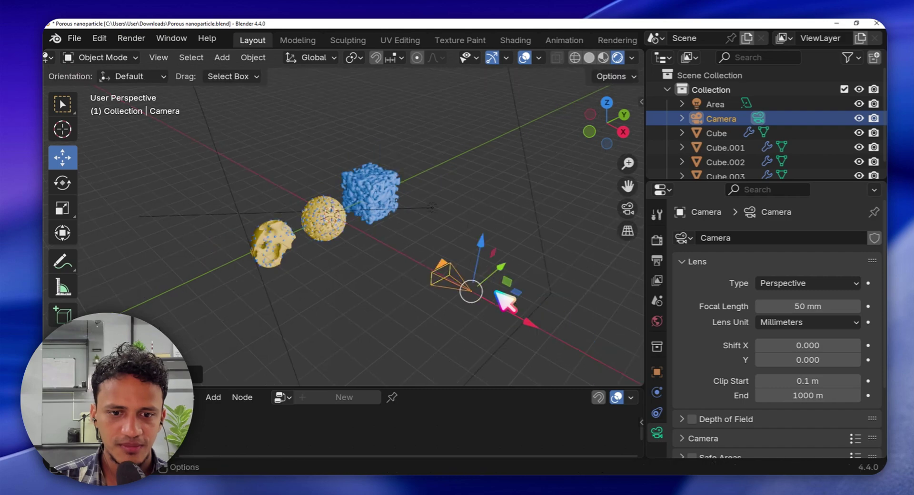
{"action": "middle_click_drag", "start_coordinate": [507, 306], "coordinate": [402, 271]}
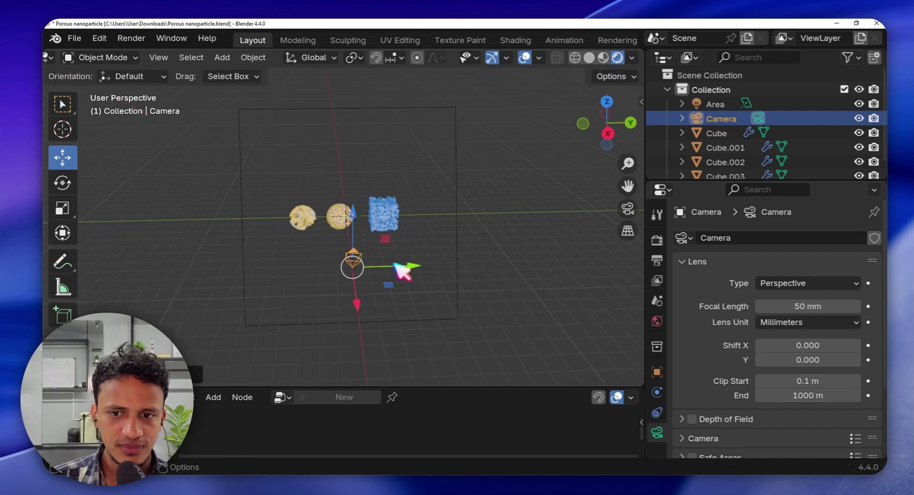
Look through the camera with Lock Camera to View on and pan to frame all three objects
{"action": "left_click", "coordinate": [627, 209]}
{"action": "scroll", "coordinate": [435, 214], "scroll_direction": "up", "scroll_amount": 3}
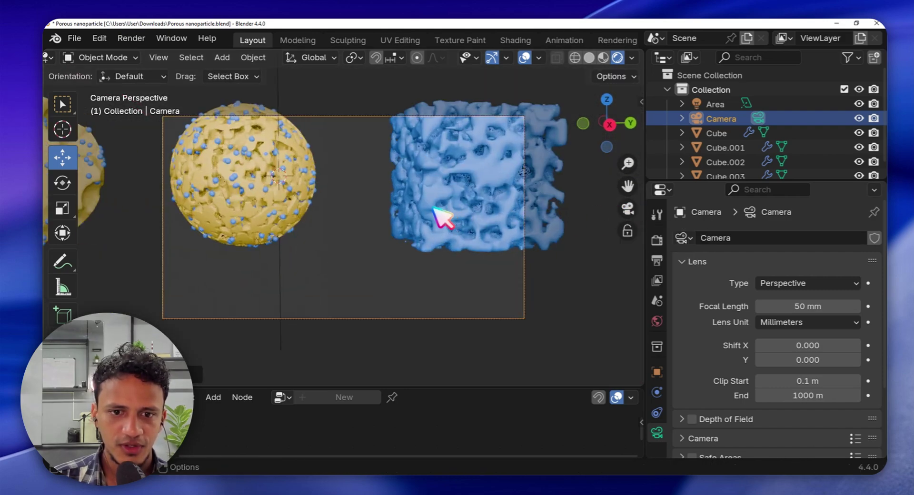
{"action": "scroll", "coordinate": [434, 218], "scroll_direction": "down", "scroll_amount": 2}
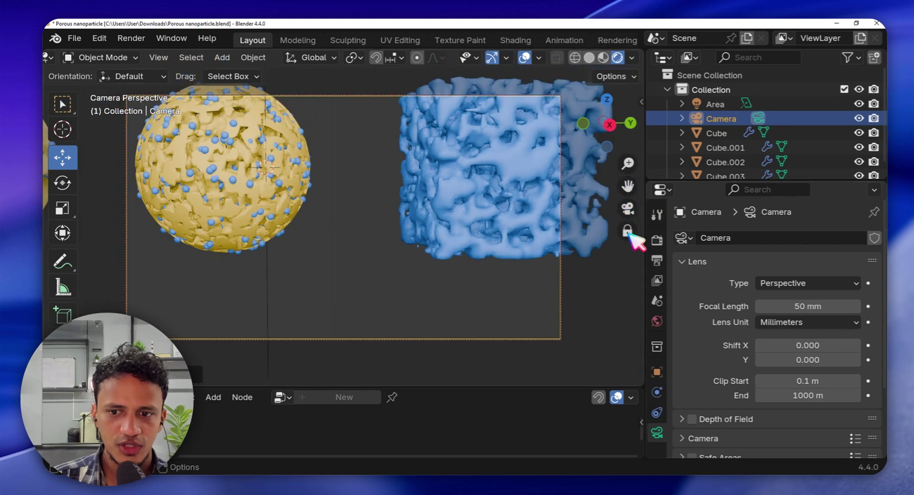
{"action": "left_click", "coordinate": [628, 232]}
{"action": "scroll", "coordinate": [477, 246], "scroll_direction": "down", "scroll_amount": 3}
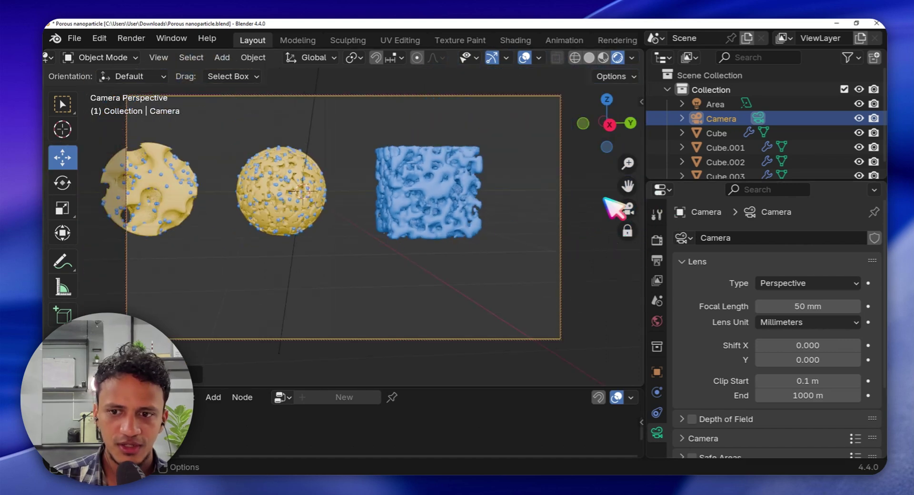
{"action": "left_click_drag", "start_coordinate": [627, 186], "coordinate": [347, 253]}
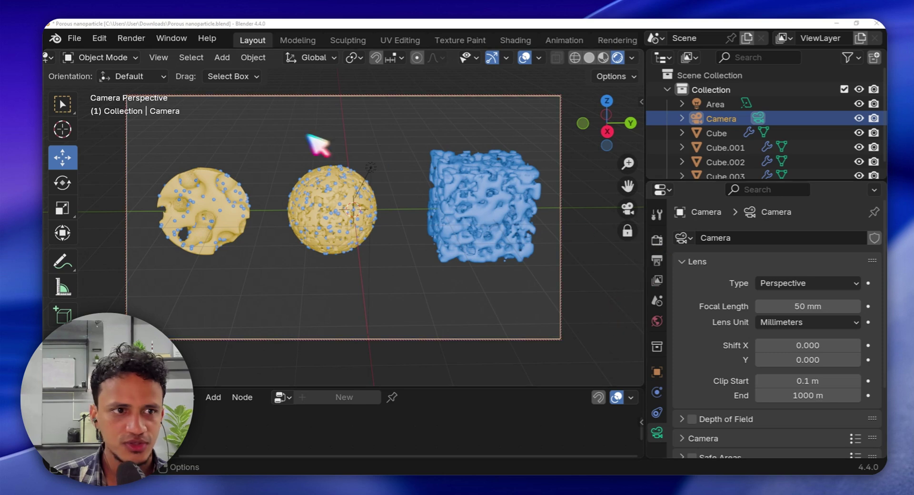
Turn on Transparent in Render Properties > Film for a transparent background
{"action": "left_click", "coordinate": [658, 240]}
{"action": "scroll", "coordinate": [771, 343], "scroll_direction": "down", "scroll_amount": 8}
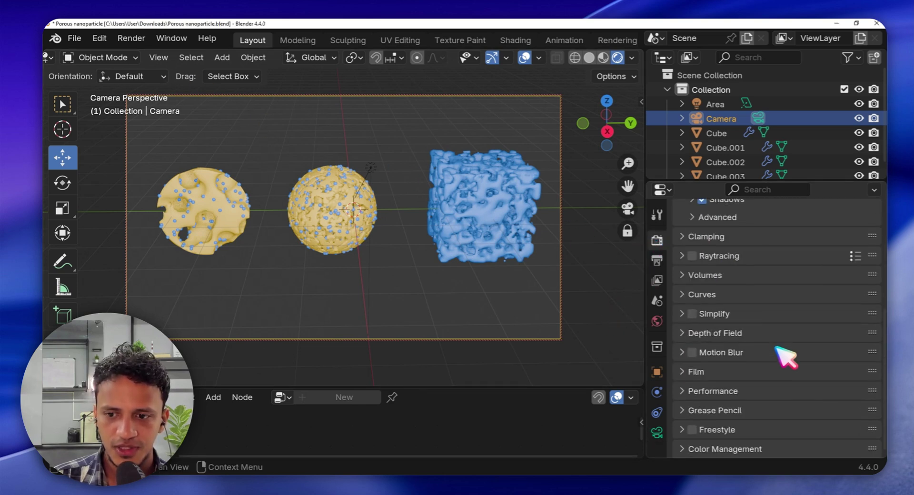
{"action": "left_click", "coordinate": [689, 372]}
{"action": "scroll", "coordinate": [760, 346], "scroll_direction": "down", "scroll_amount": 3}
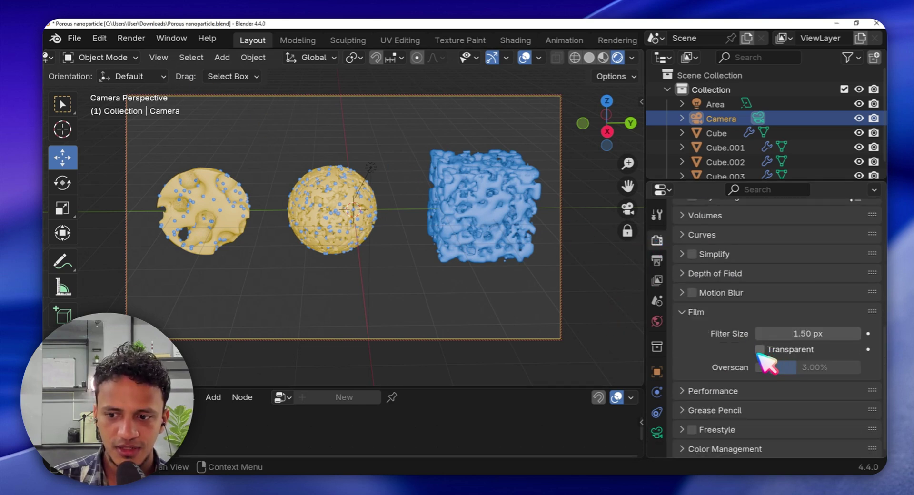
{"action": "left_click", "coordinate": [760, 351]}
Render a test image of the porous spheres and cube, then close the render window
{"action": "left_click", "coordinate": [131, 38]}
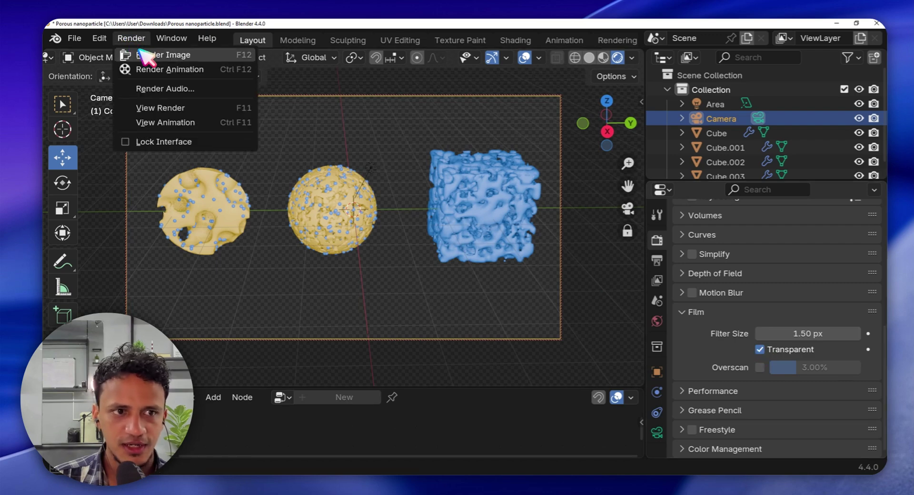
{"action": "left_click", "coordinate": [140, 50]}
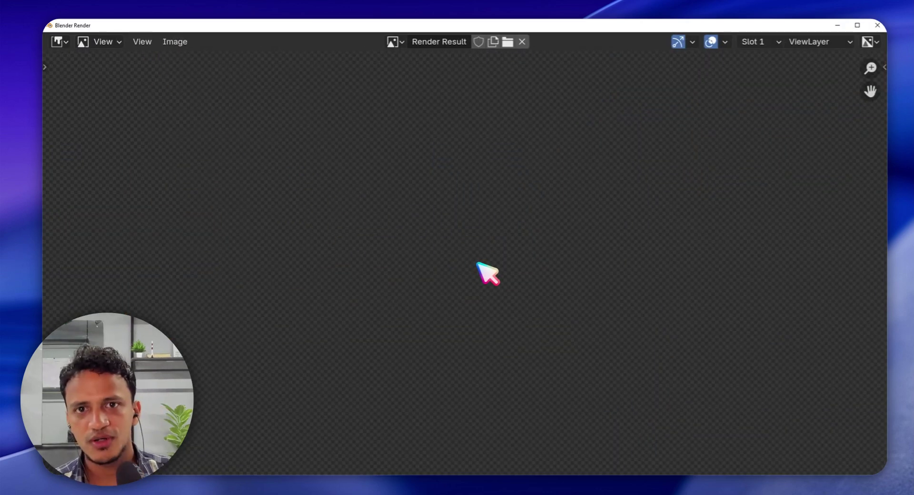
{"action": "scroll", "coordinate": [479, 264], "scroll_direction": "down", "scroll_amount": 3}
{"action": "scroll", "coordinate": [483, 253], "scroll_direction": "up", "scroll_amount": 3}
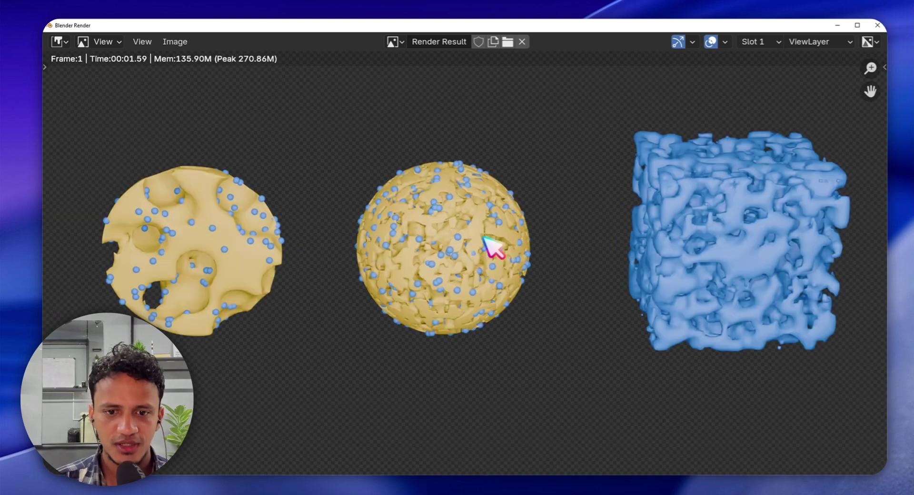
{"action": "scroll", "coordinate": [519, 213], "scroll_direction": "up", "scroll_amount": 3}
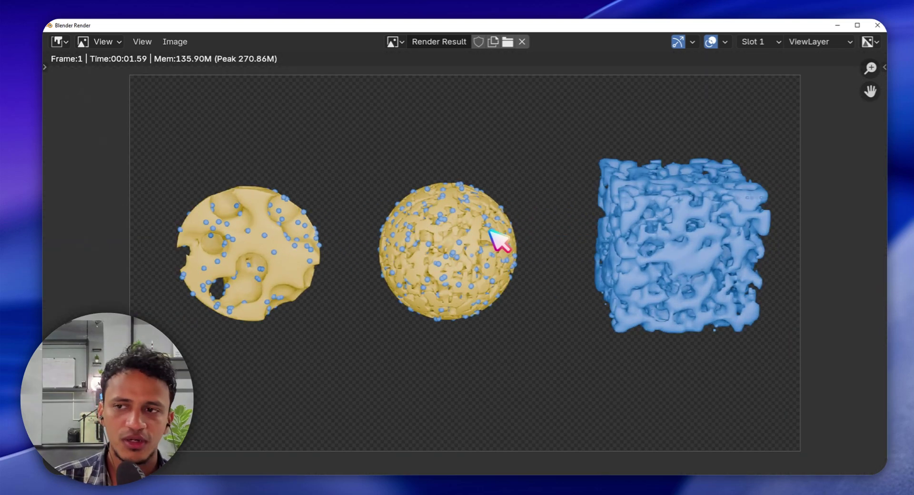
{"action": "left_click", "coordinate": [840, 26]}
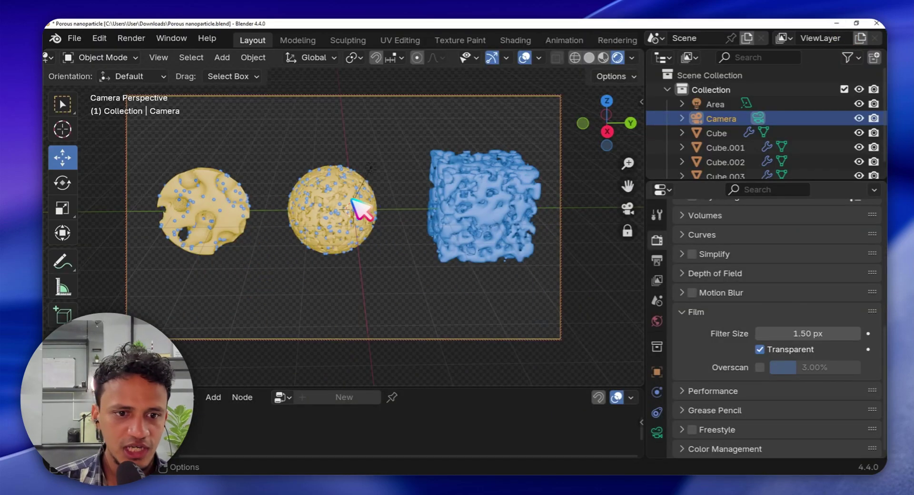
Switch the render engine from EEVEE to Cycles
{"action": "scroll", "coordinate": [739, 302], "scroll_direction": "up", "scroll_amount": 10}
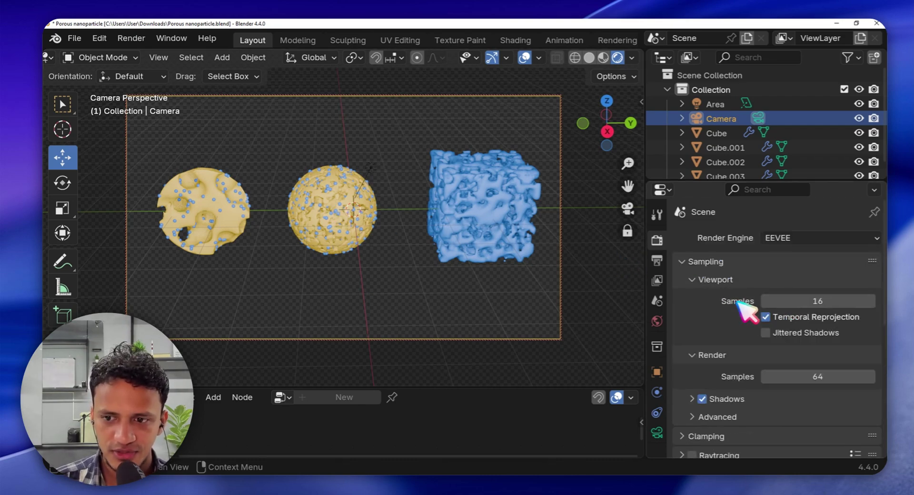
{"action": "left_click", "coordinate": [780, 241]}
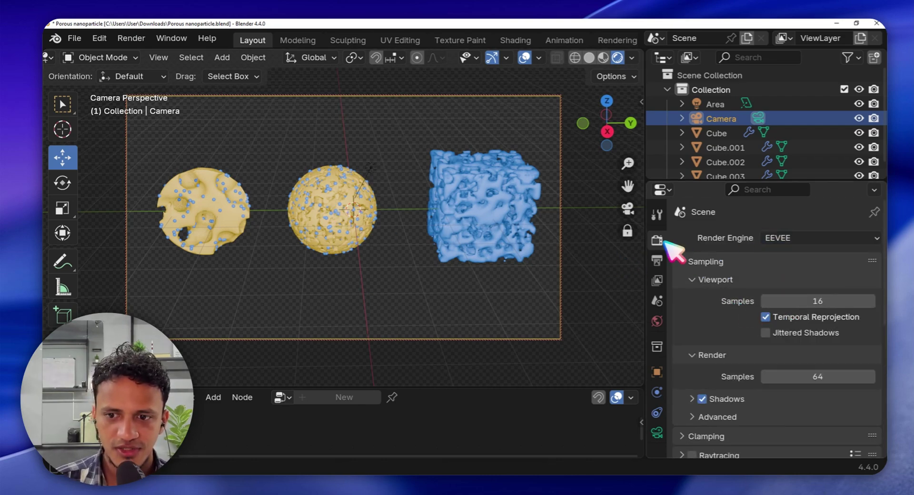
{"action": "left_click", "coordinate": [781, 240]}
{"action": "left_click", "coordinate": [781, 286]}
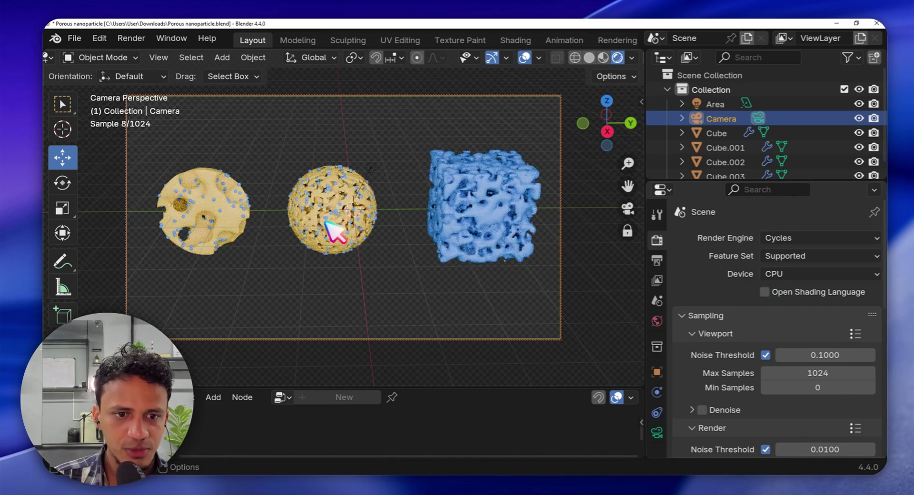
Set Sampling > Render Max Samples to 100
{"action": "scroll", "coordinate": [299, 198], "scroll_direction": "up", "scroll_amount": 5}
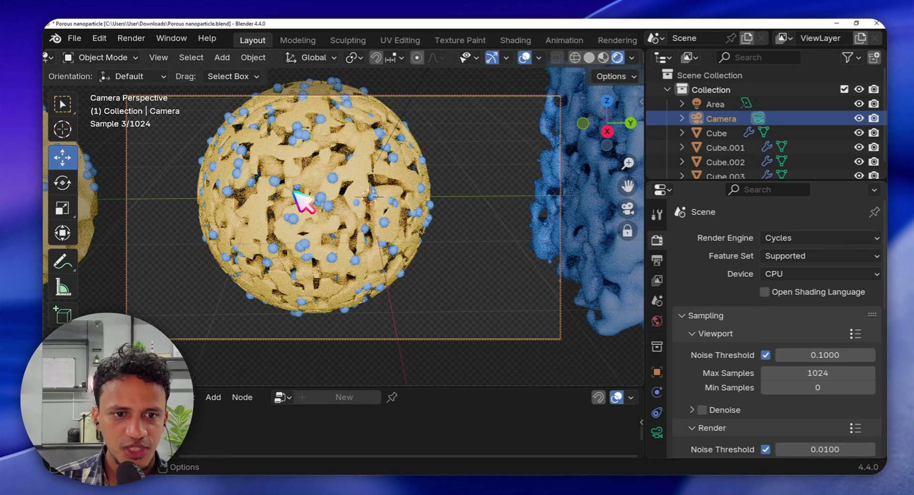
{"action": "scroll", "coordinate": [334, 238], "scroll_direction": "up", "scroll_amount": 2}
{"action": "scroll", "coordinate": [342, 245], "scroll_direction": "down", "scroll_amount": 6}
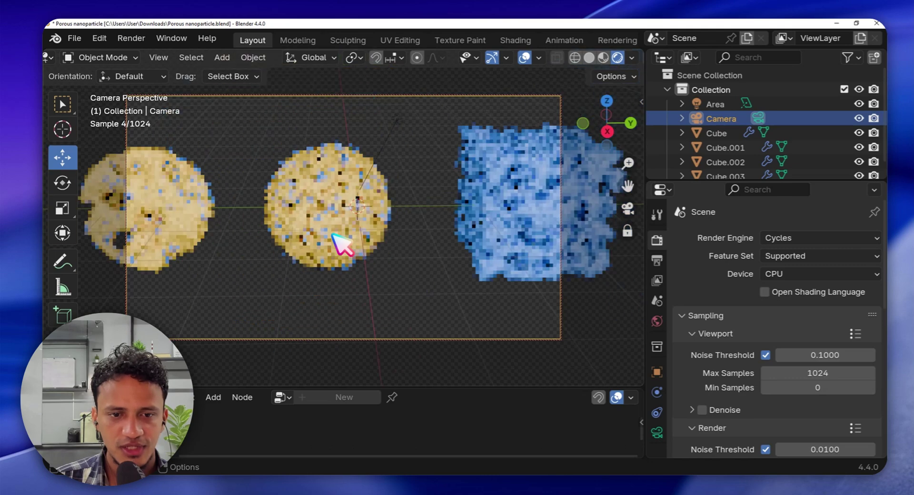
{"action": "scroll", "coordinate": [772, 336], "scroll_direction": "down", "scroll_amount": 4}
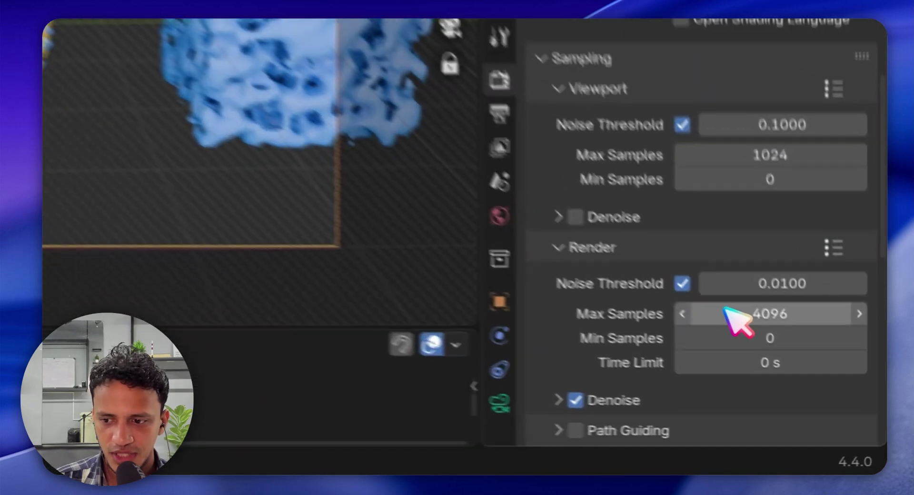
{"action": "left_click", "coordinate": [793, 379]}
{"action": "type", "text": "100"}
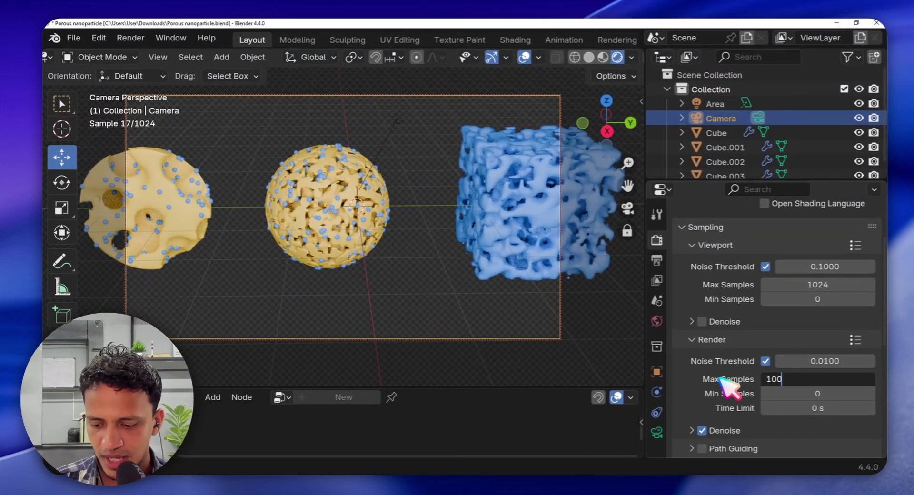
{"action": "key", "text": "Return"}
{"action": "scroll", "coordinate": [433, 261], "scroll_direction": "up", "scroll_amount": 3}
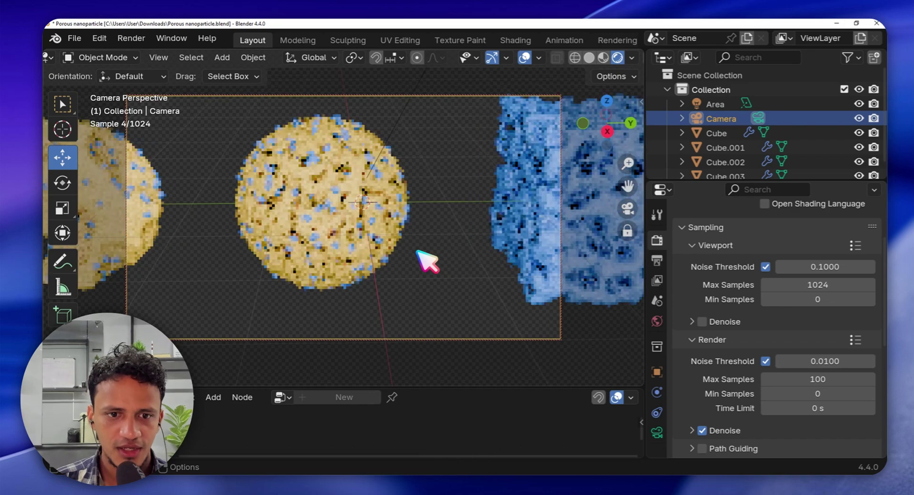
{"action": "scroll", "coordinate": [374, 199], "scroll_direction": "down", "scroll_amount": 3}
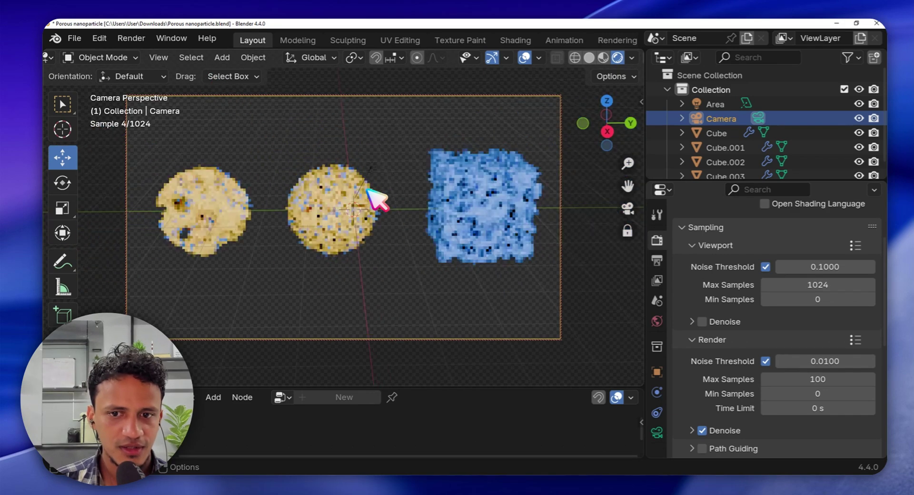
{"action": "left_click", "coordinate": [131, 38]}
Start the final Cycles render of the camera view, then minimize the Blender Render window
{"action": "left_click", "coordinate": [152, 56]}
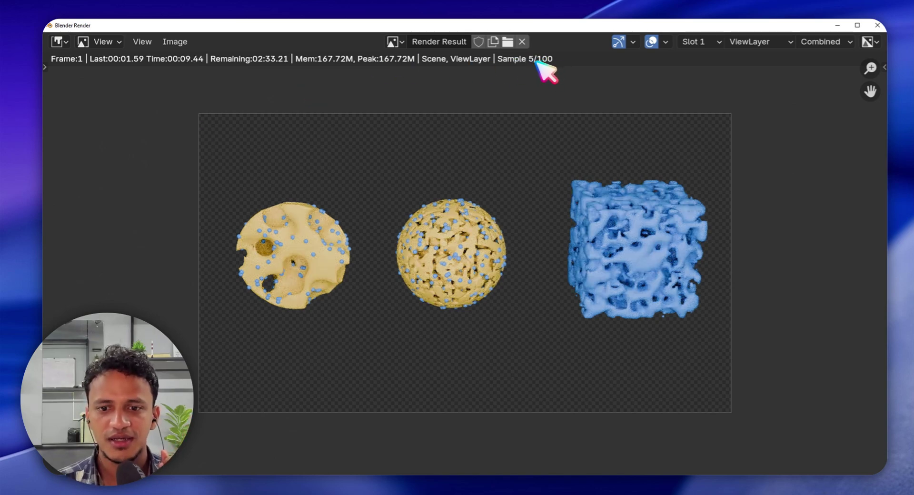
{"action": "scroll", "coordinate": [445, 213], "scroll_direction": "up", "scroll_amount": 10}
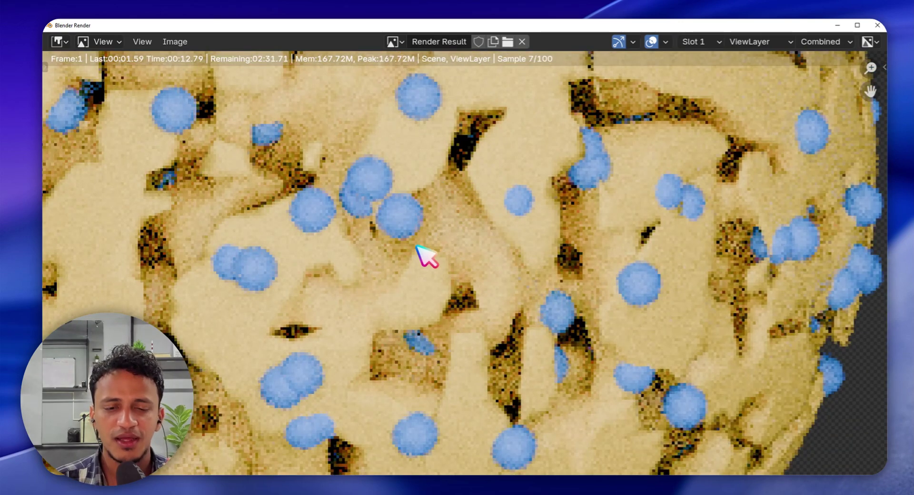
{"action": "scroll", "coordinate": [427, 257], "scroll_direction": "down", "scroll_amount": 8}
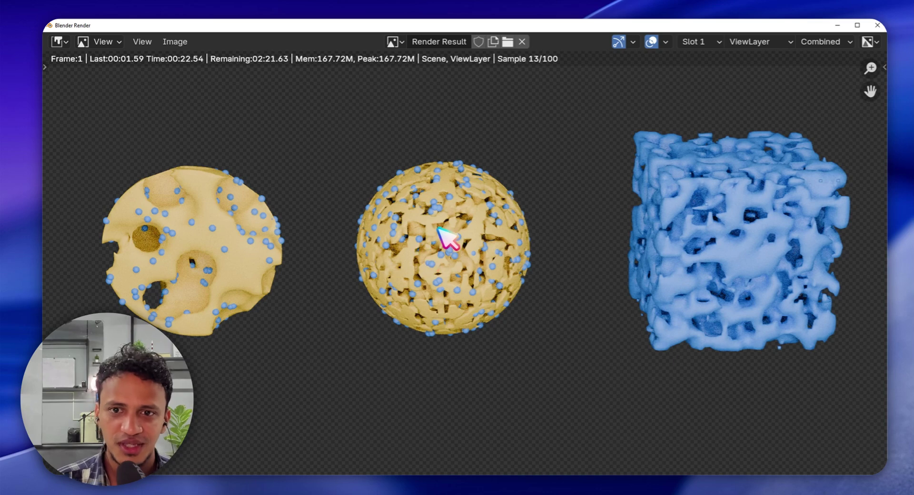
{"action": "scroll", "coordinate": [493, 174], "scroll_direction": "up", "scroll_amount": 1}
{"action": "scroll", "coordinate": [516, 136], "scroll_direction": "up", "scroll_amount": 3}
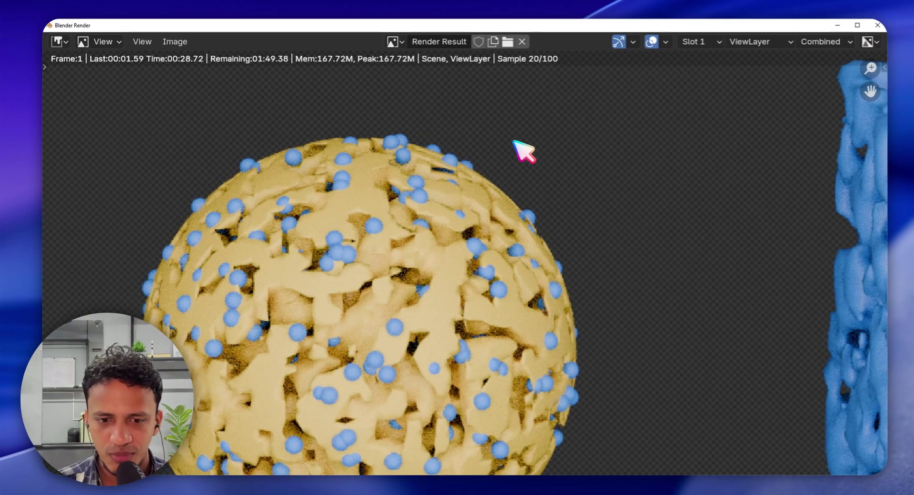
{"action": "scroll", "coordinate": [523, 149], "scroll_direction": "down", "scroll_amount": 6}
{"action": "scroll", "coordinate": [438, 281], "scroll_direction": "up", "scroll_amount": 1}
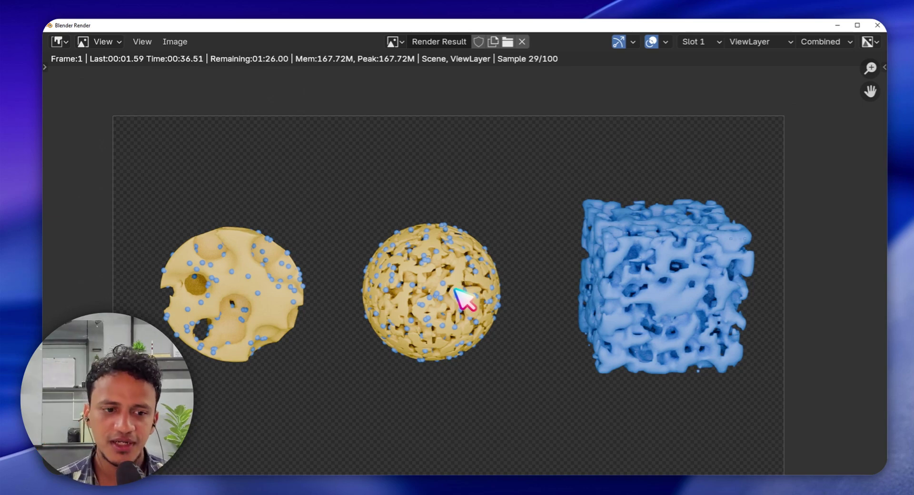
{"action": "left_click", "coordinate": [838, 25]}
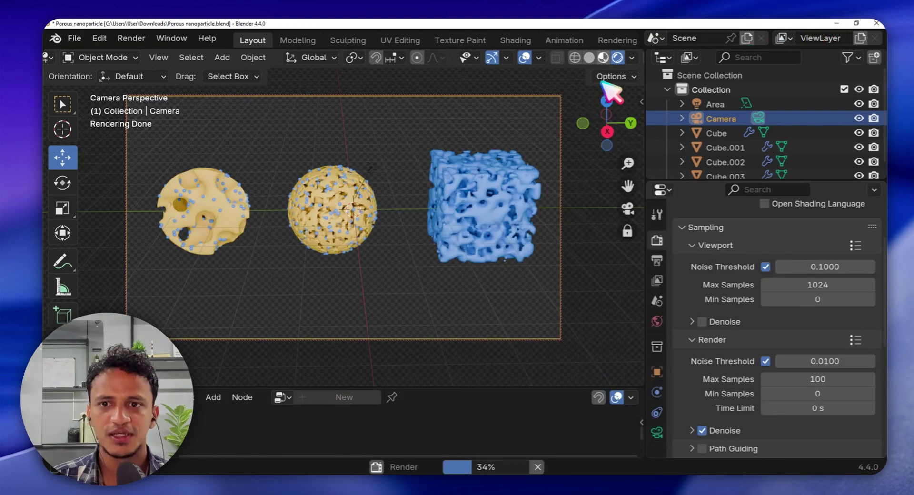
Turn on Material Preview shading and set Output Resolution X to 1000 px (1000 × 1080)
{"action": "left_click", "coordinate": [603, 57]}
{"action": "left_click", "coordinate": [658, 261]}
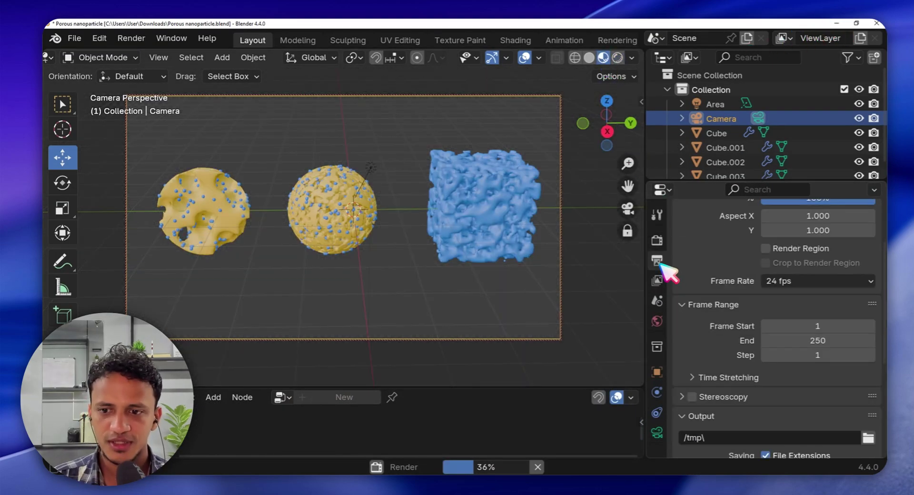
{"action": "scroll", "coordinate": [724, 309], "scroll_direction": "up", "scroll_amount": 1}
{"action": "scroll", "coordinate": [727, 311], "scroll_direction": "up", "scroll_amount": 2}
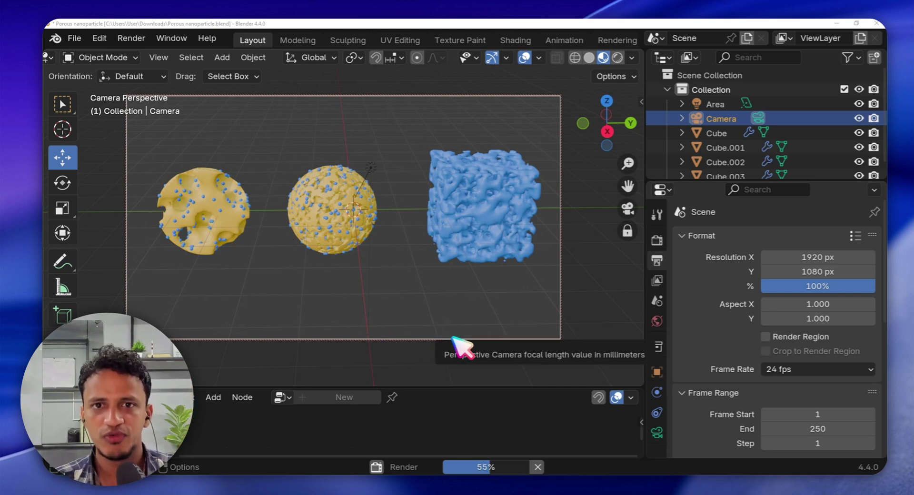
{"action": "left_click", "coordinate": [805, 260]}
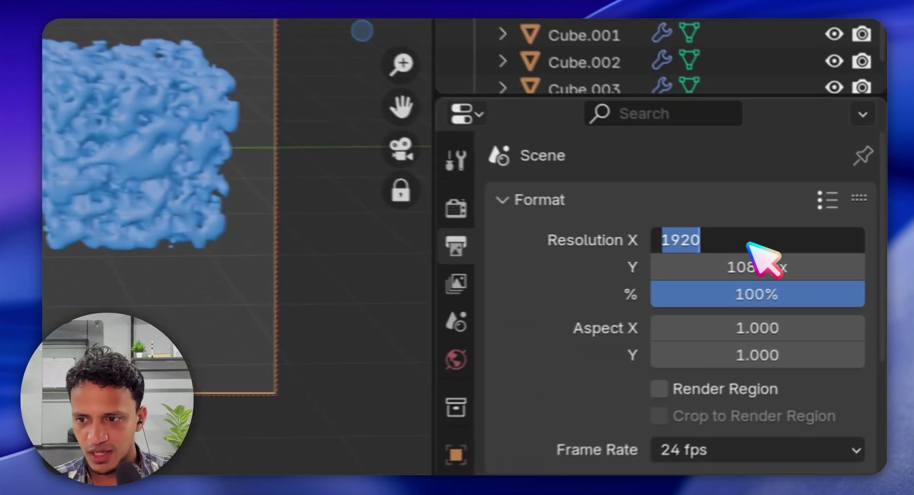
{"action": "type", "text": "1000"}
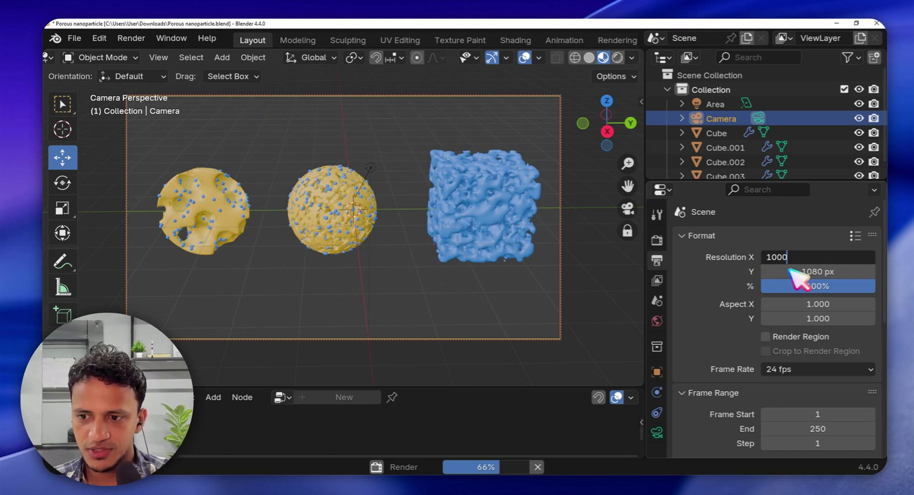
{"action": "key", "text": "Return"}
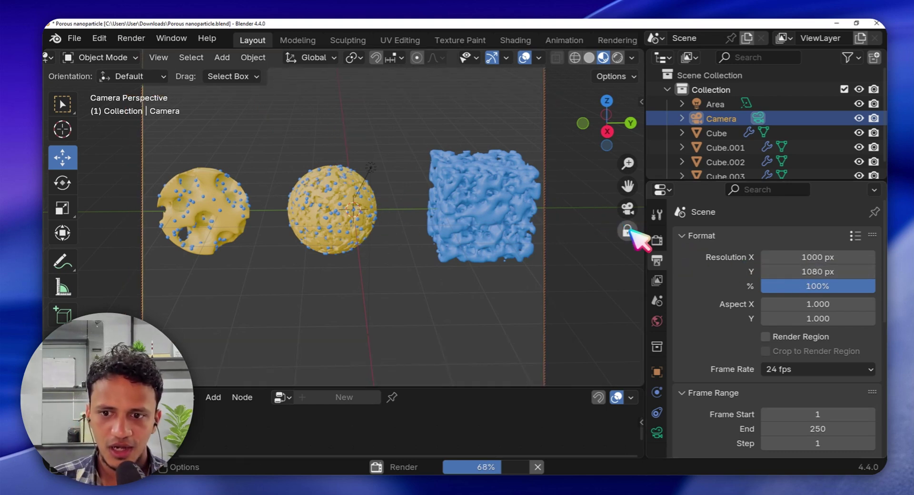
{"action": "scroll", "coordinate": [476, 239], "scroll_direction": "down", "scroll_amount": 4}
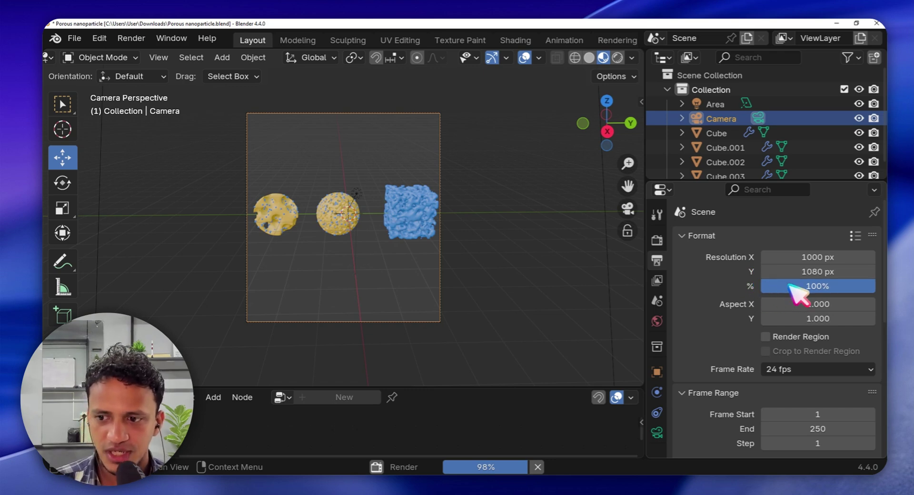
Enter 200 in the Resolution % field, then change it to 50% for half-size output
{"action": "left_click", "coordinate": [825, 294]}
{"action": "type", "text": "20"}
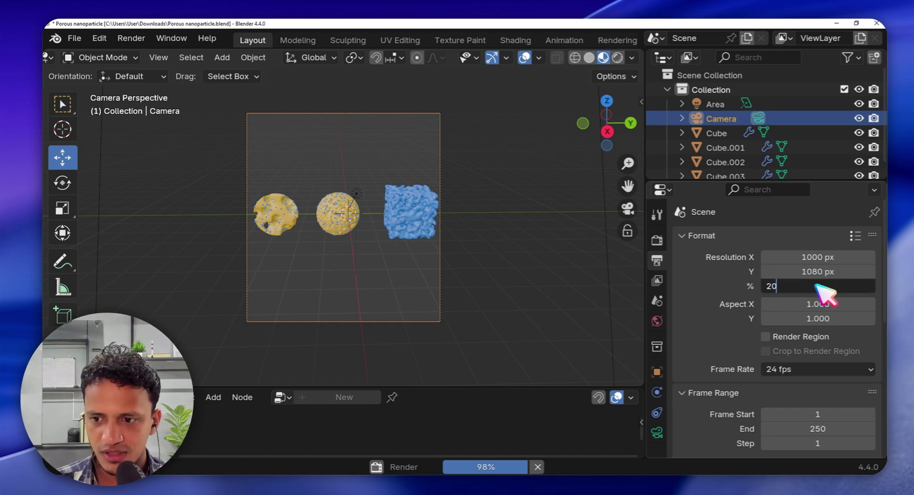
{"action": "type", "text": "0"}
{"action": "key", "text": "Return"}
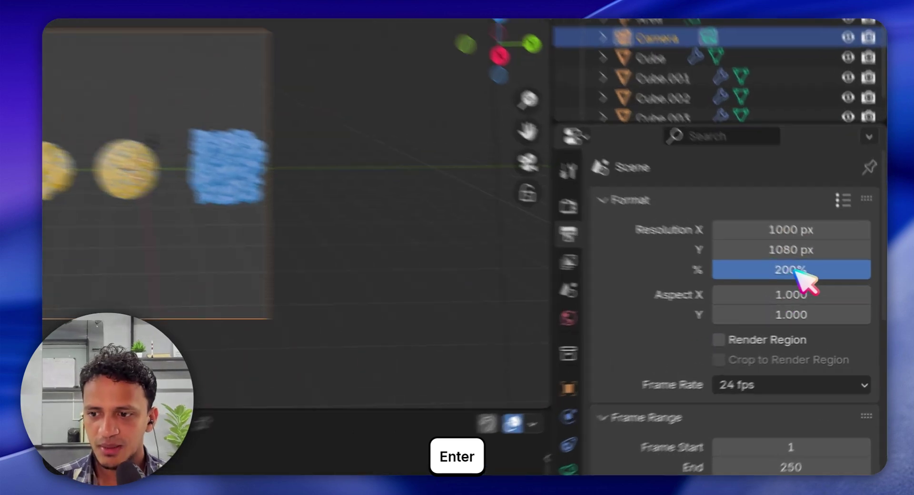
{"action": "double_click", "coordinate": [824, 286]}
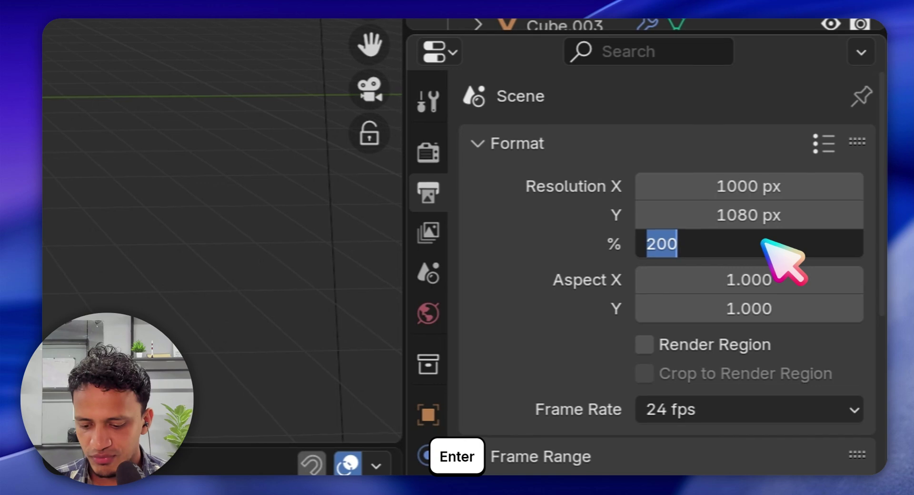
{"action": "type", "text": "50"}
{"action": "key", "text": "Return"}
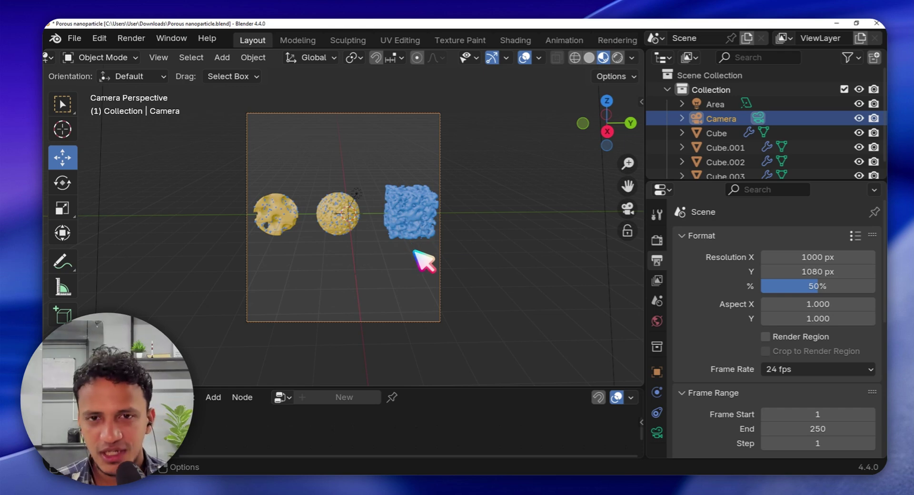
{"action": "scroll", "coordinate": [757, 374], "scroll_direction": "down", "scroll_amount": 10}
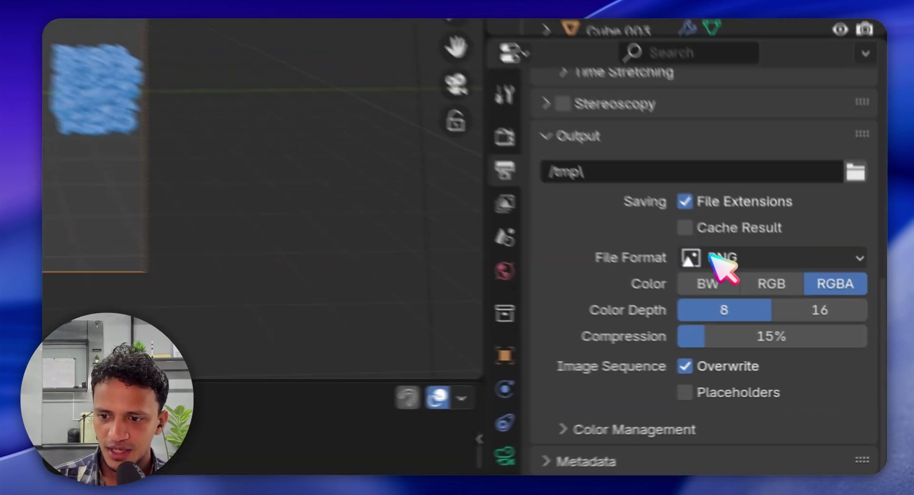
{"action": "left_click", "coordinate": [715, 258]}
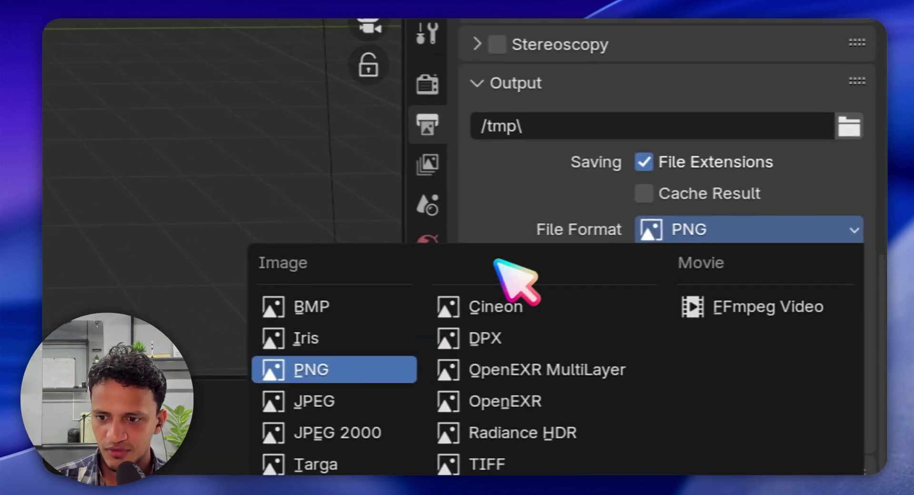